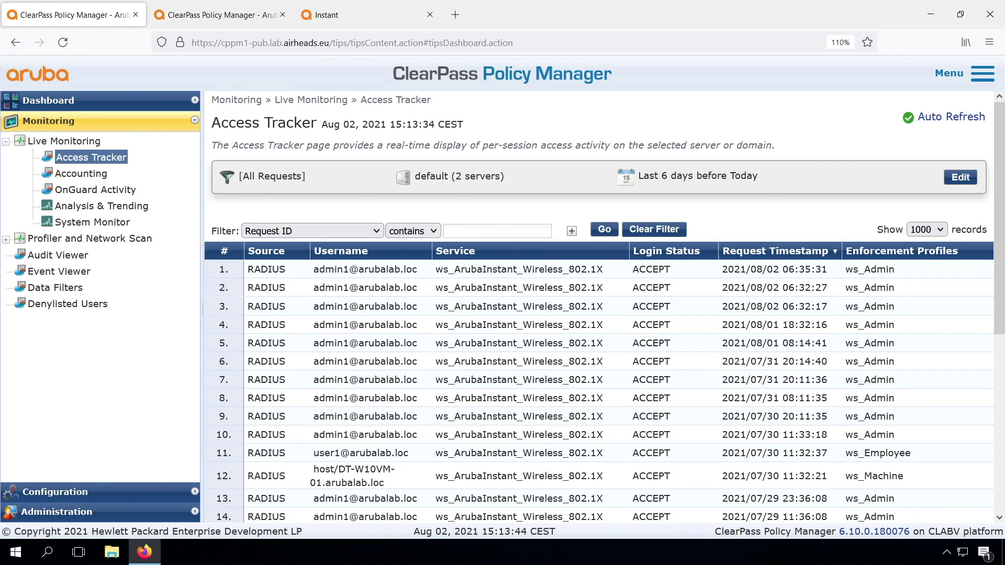
# - Add attribute Domain Machine = hostname to endpoint 1C-BF-CE-3E-36-41 from the admin1 session and save it
pyautogui.click(444, 269)
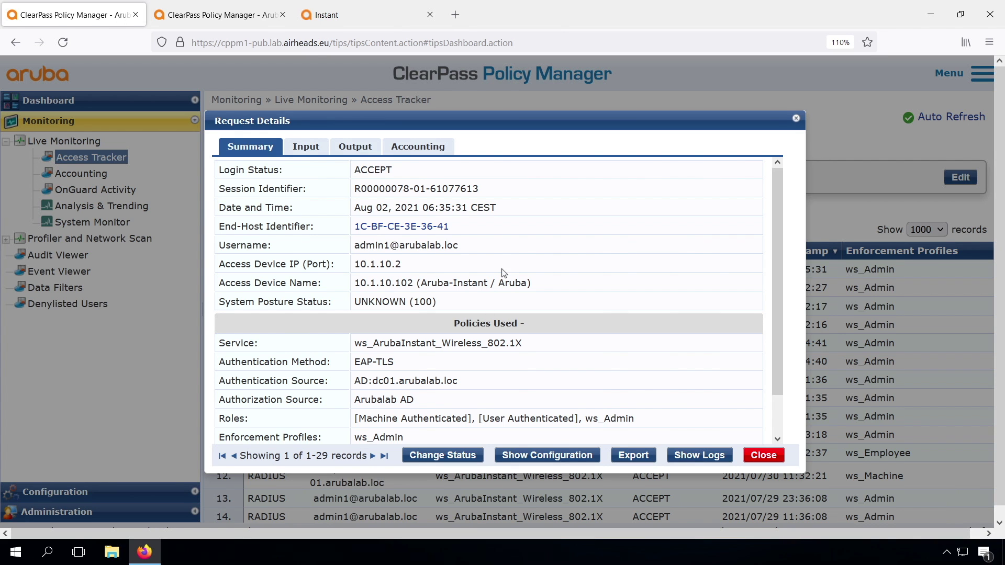
pyautogui.click(390, 229)
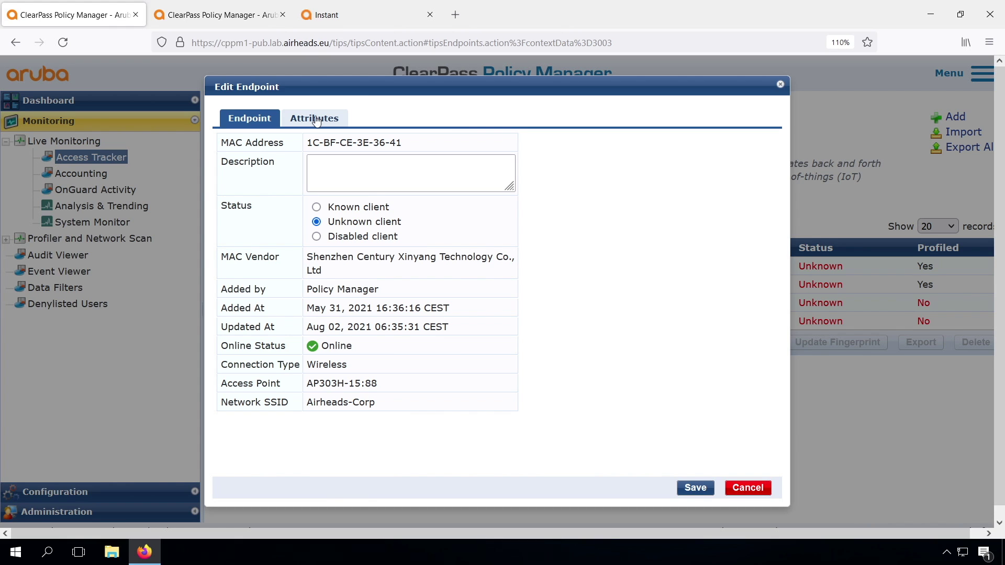
pyautogui.click(316, 120)
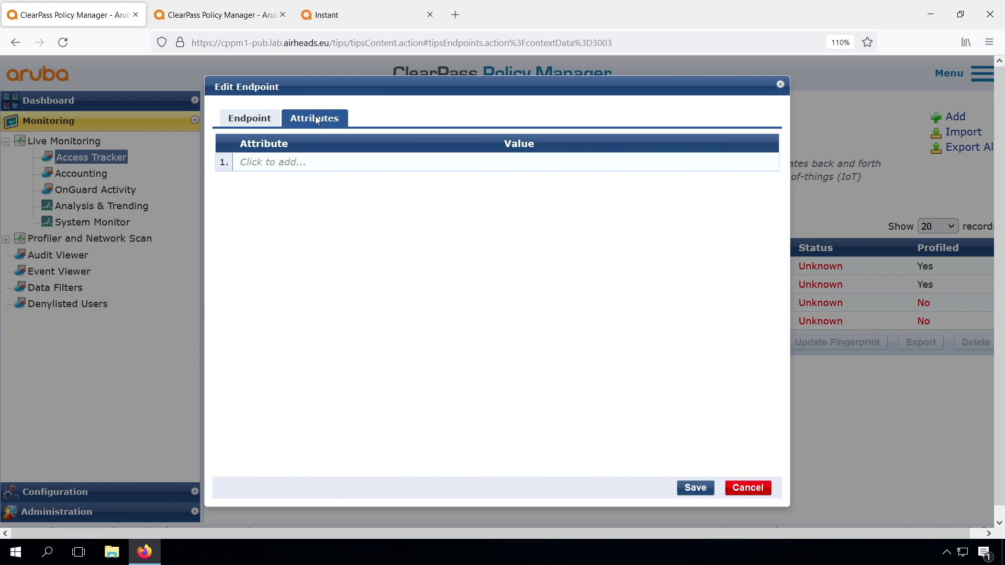
pyautogui.click(278, 162)
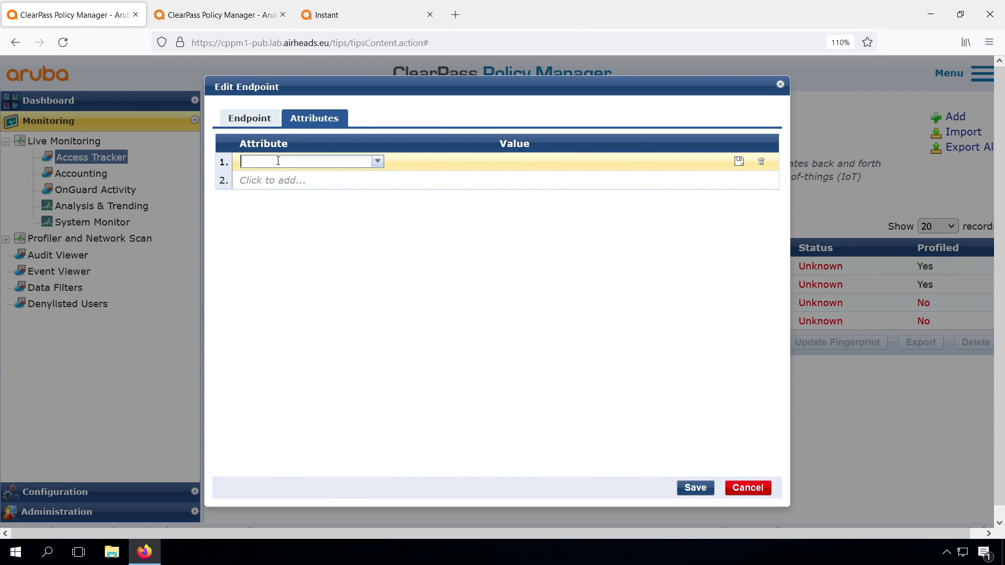
pyautogui.write('D')
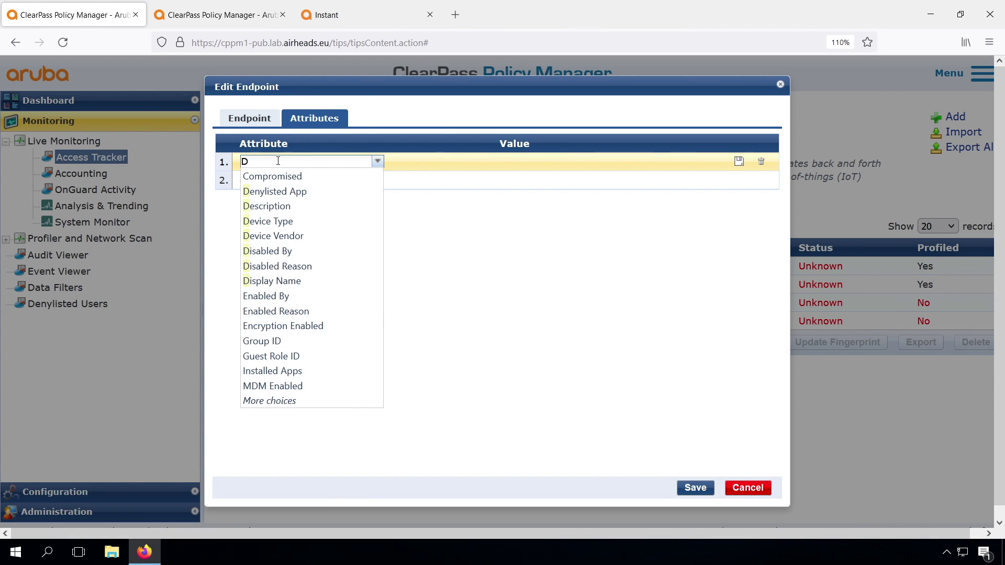
pyautogui.write('omain Machine')
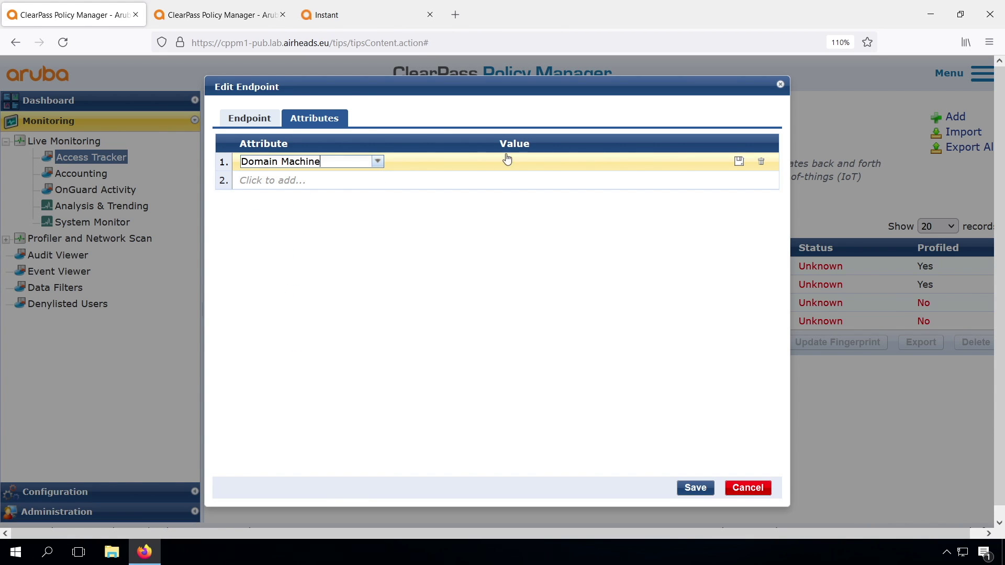
pyautogui.click(504, 159)
pyautogui.write('hostname')
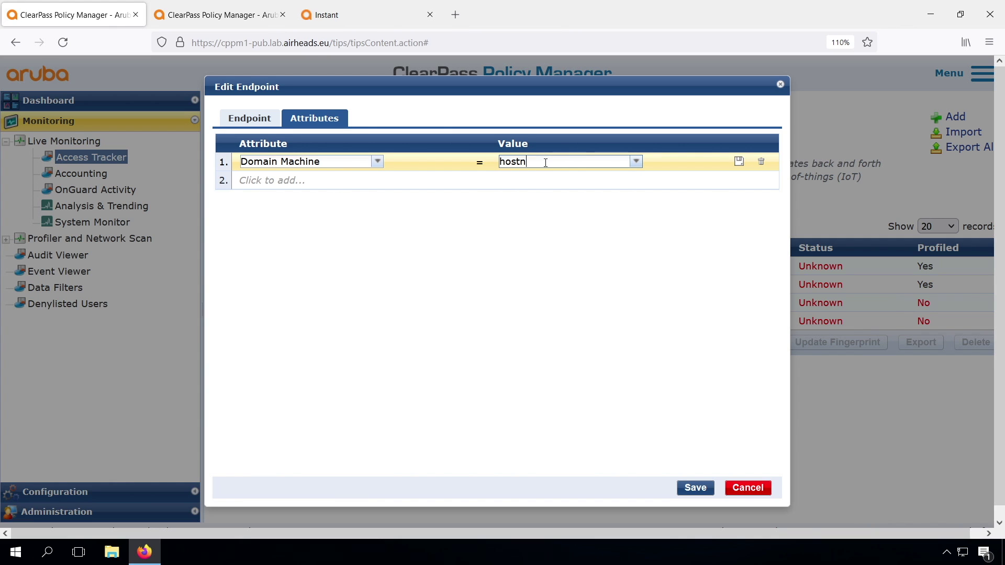
pyautogui.click(738, 162)
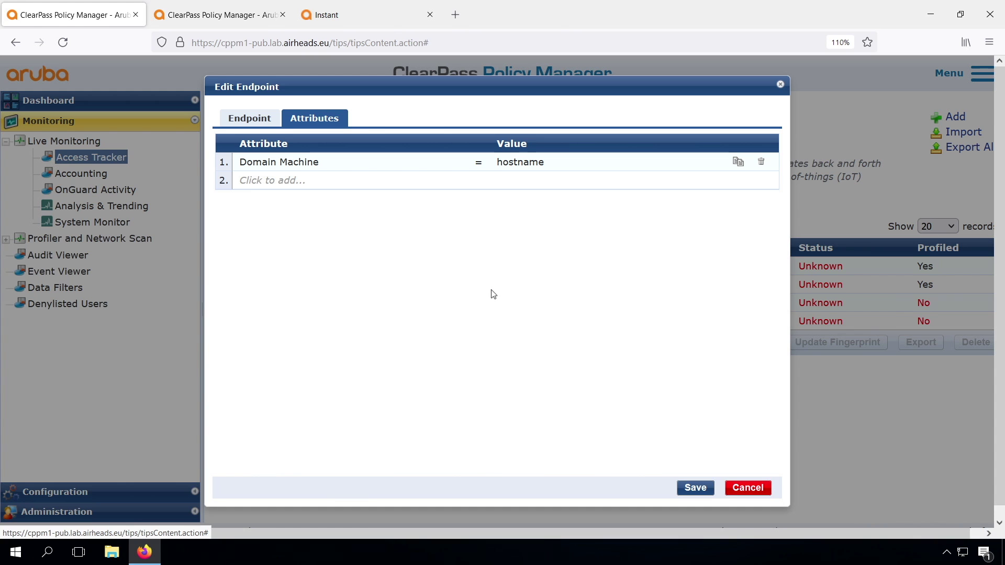
pyautogui.click(695, 488)
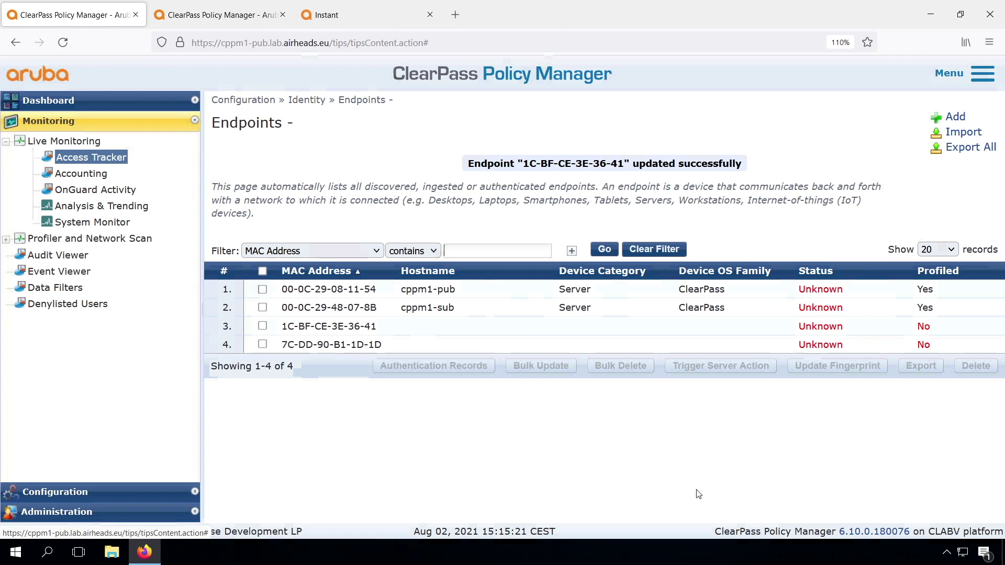
# - Open the DT-W10VM-01 session's computed input attributes and select the Certificate:Subject-CN name for copying
pyautogui.click(82, 159)
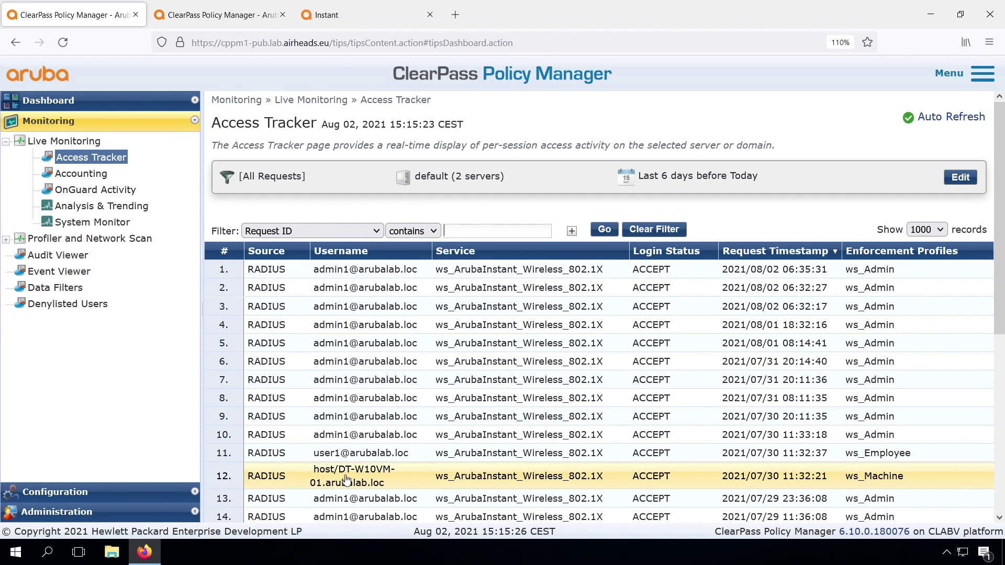
pyautogui.click(345, 478)
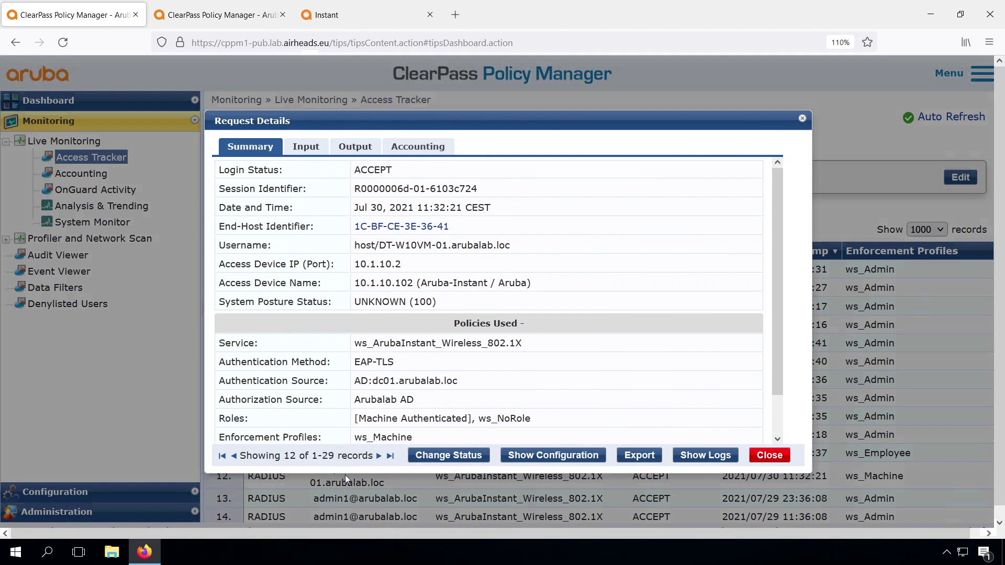
pyautogui.click(306, 145)
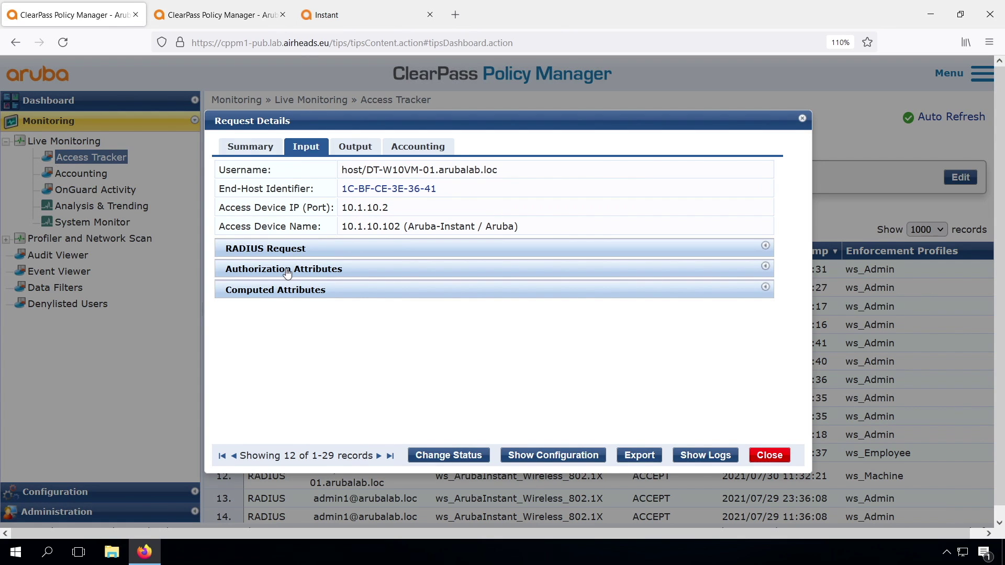
pyautogui.click(283, 293)
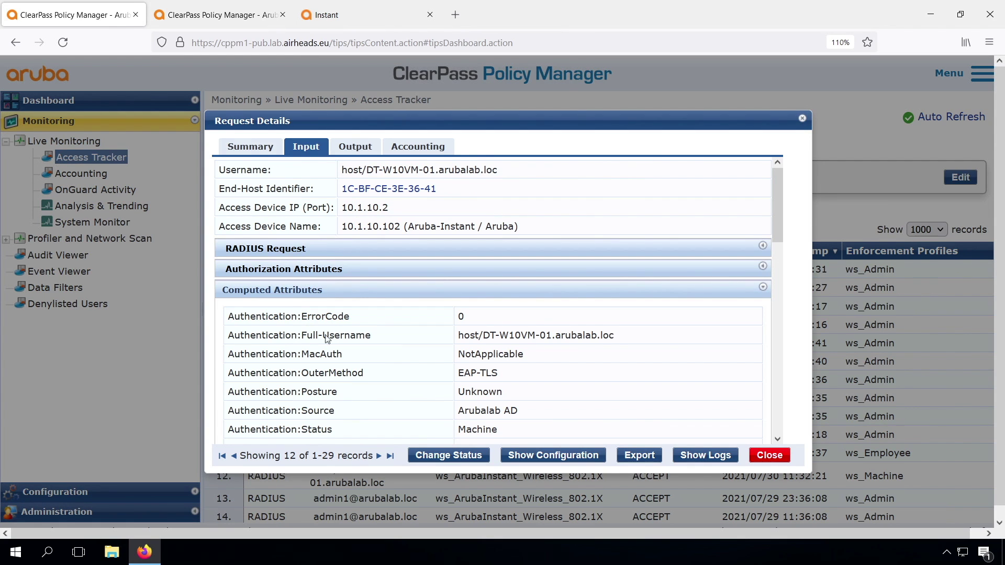
pyautogui.scroll(-2, 360, 382)
pyautogui.scroll(-4, 361, 382)
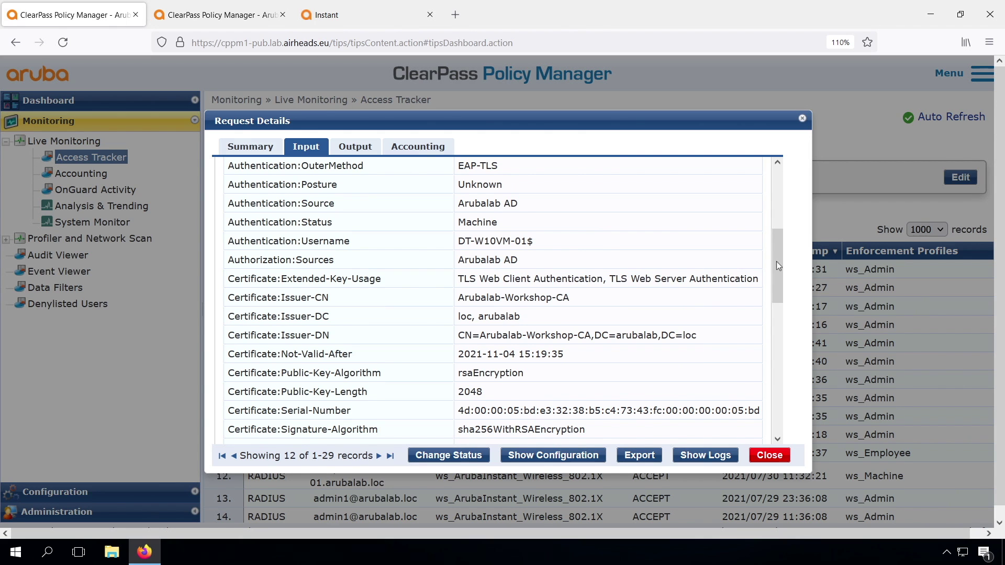
pyautogui.moveTo(776, 261); pyautogui.dragTo(777, 313)
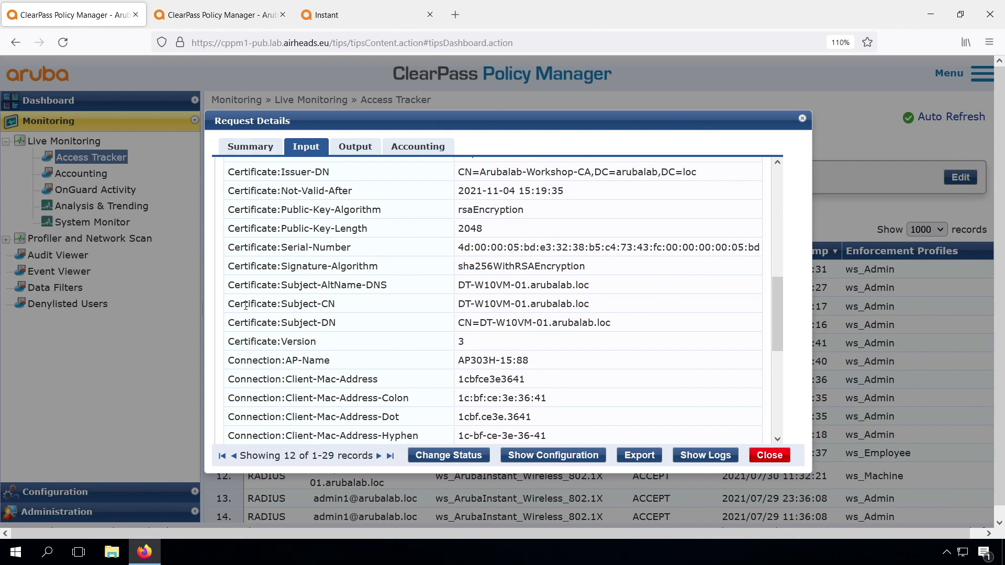
pyautogui.moveTo(228, 304); pyautogui.dragTo(345, 311)
pyautogui.hotkey('ctrl', 'c')
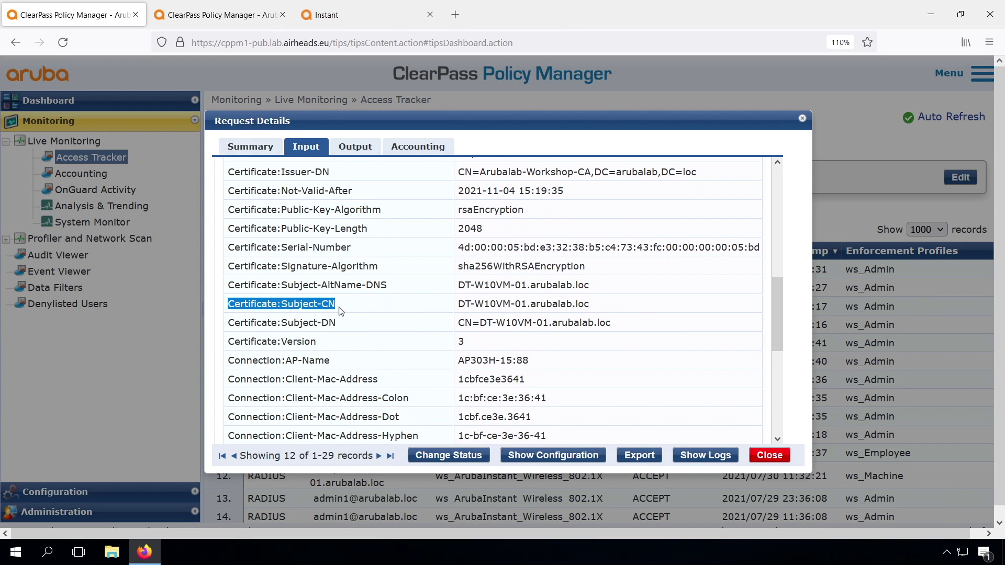
# - Start a ClearPass Entity Update Enforcement profile named ws_Update_Domain_Machine with an endpoint-update description
pyautogui.click(769, 455)
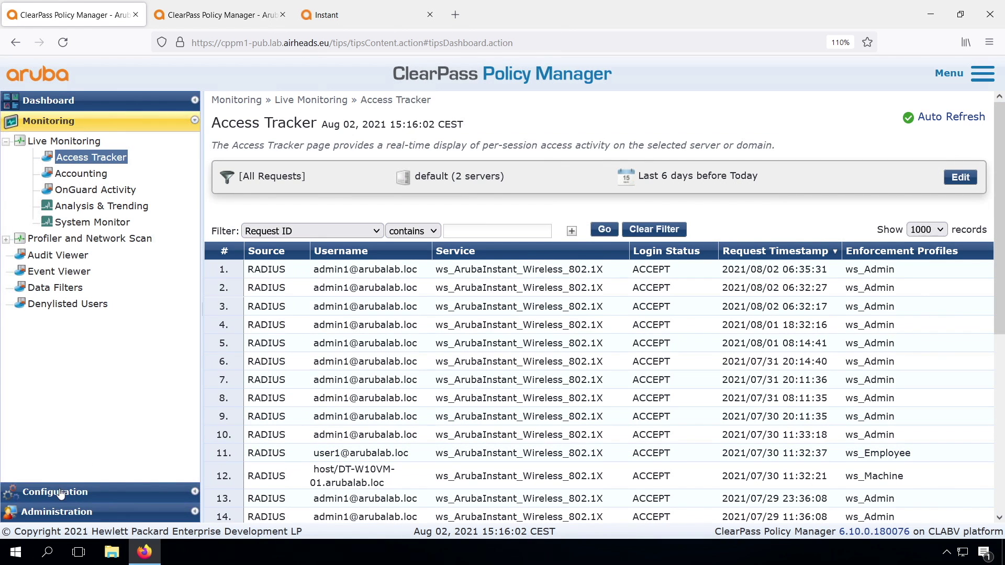
pyautogui.click(55, 492)
pyautogui.click(73, 373)
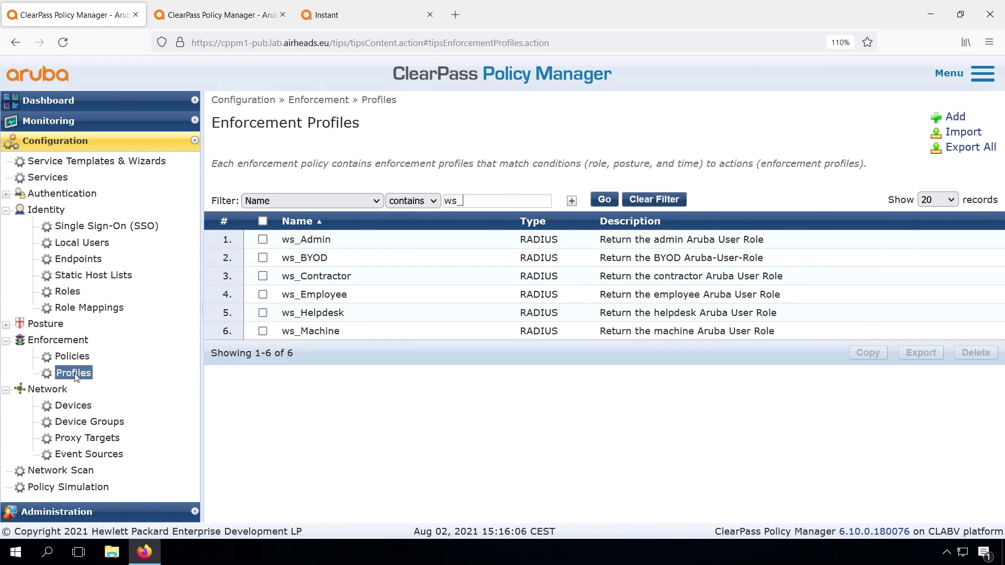
pyautogui.click(953, 117)
pyautogui.click(461, 172)
pyautogui.click(403, 405)
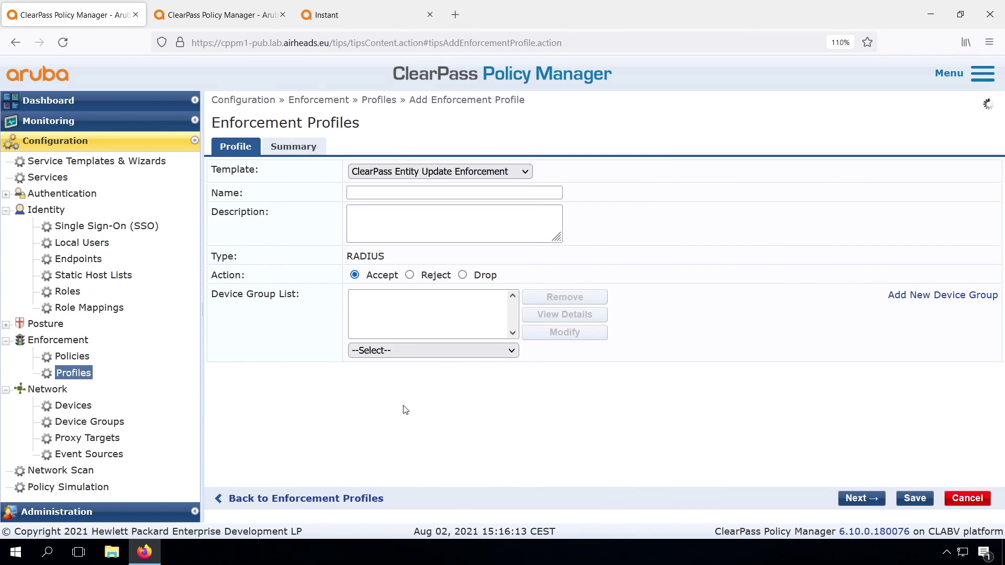
pyautogui.click(410, 192)
pyautogui.write('ws_')
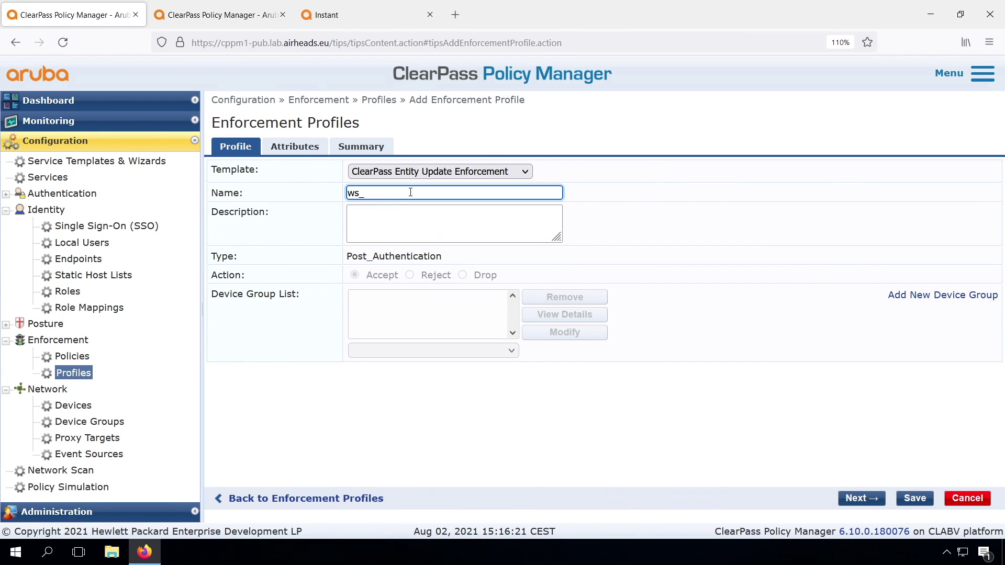
pyautogui.write('Update_Domain_Machine')
pyautogui.click(411, 225)
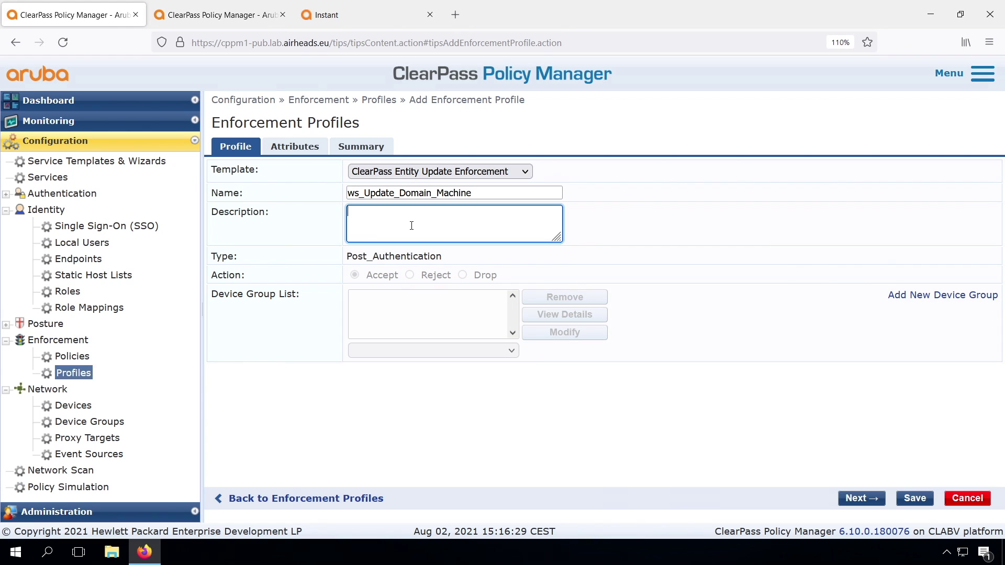
pyautogui.write('Update the Domain Machine Attribute ')
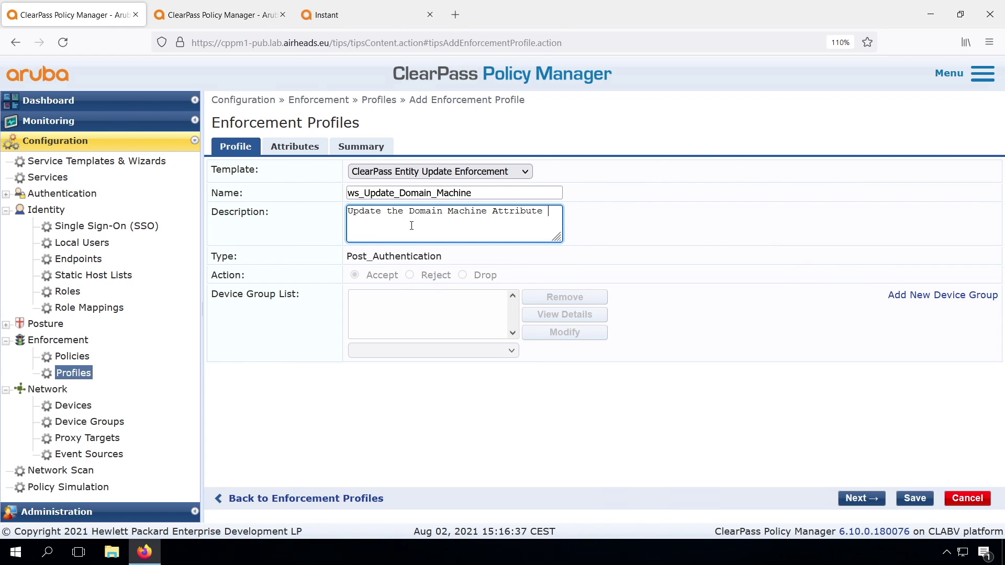
pyautogui.write('in the Endpoint database')
# - Give the profile attribute Endpoint Domain Machine = %{Certificate:Subject-CN} and save it
pyautogui.click(292, 148)
pyautogui.click(277, 190)
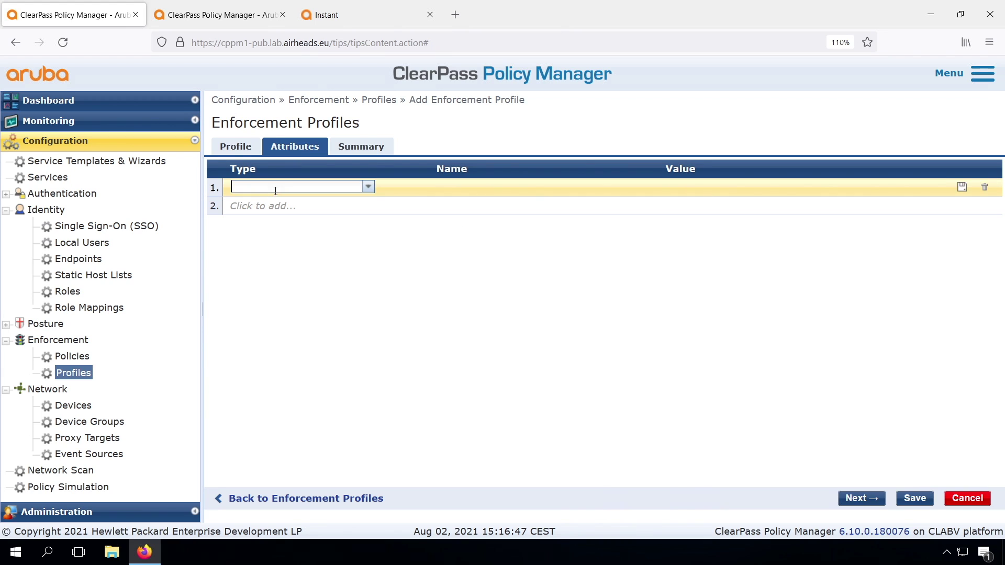
pyautogui.click(369, 188)
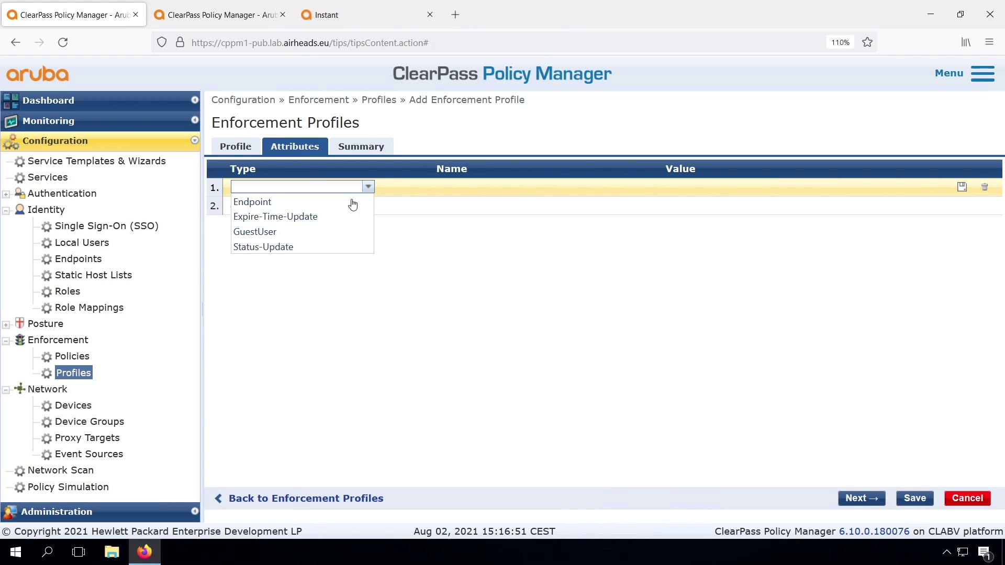
pyautogui.click(341, 204)
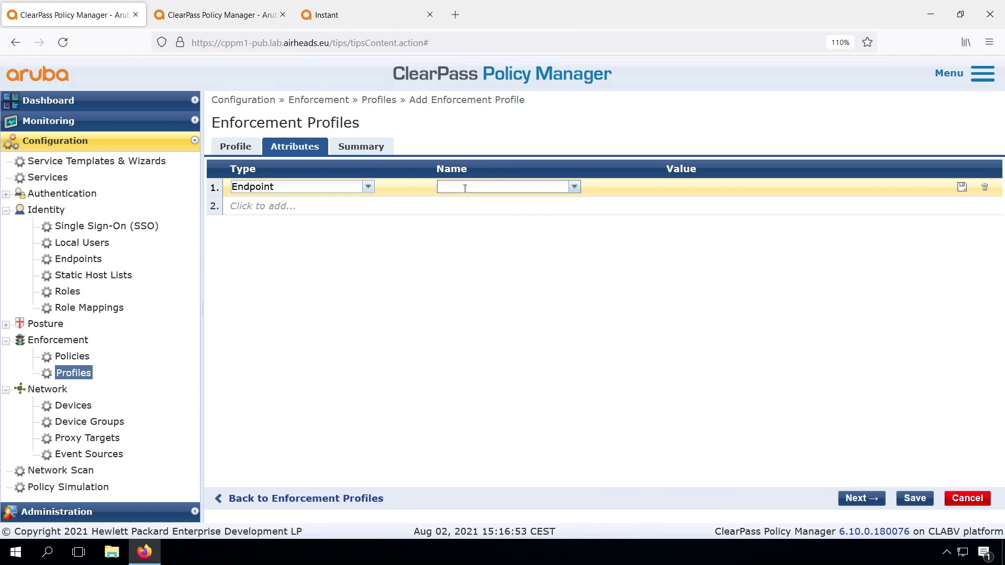
pyautogui.write('Domain')
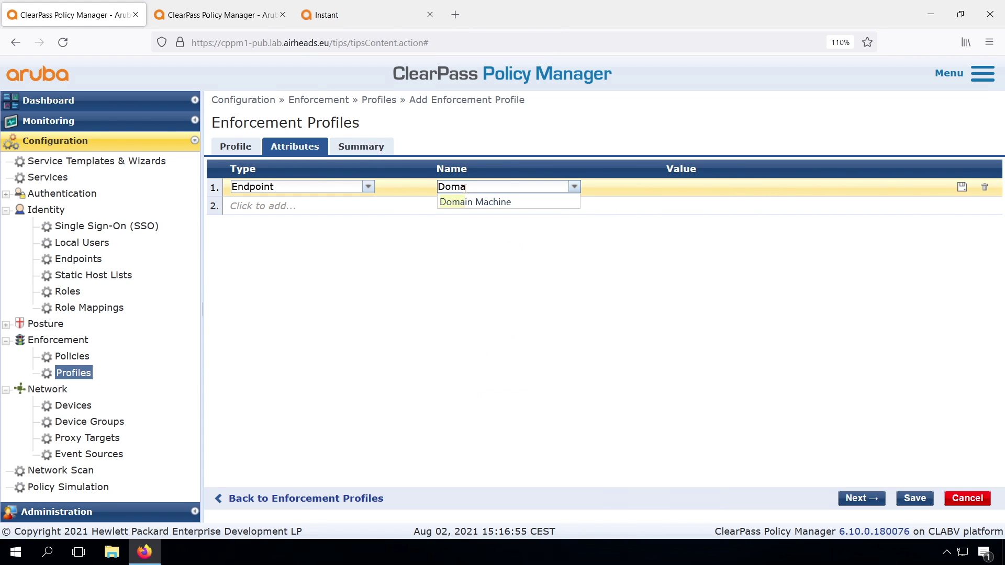
pyautogui.click(470, 203)
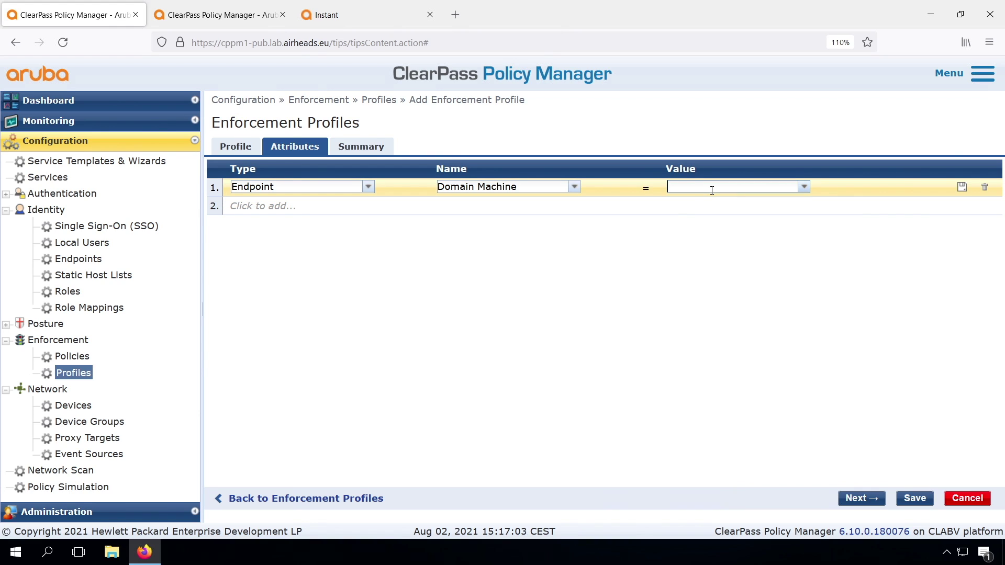
pyautogui.write('%{')
pyautogui.hotkey('ctrl', 'v')
pyautogui.write('}')
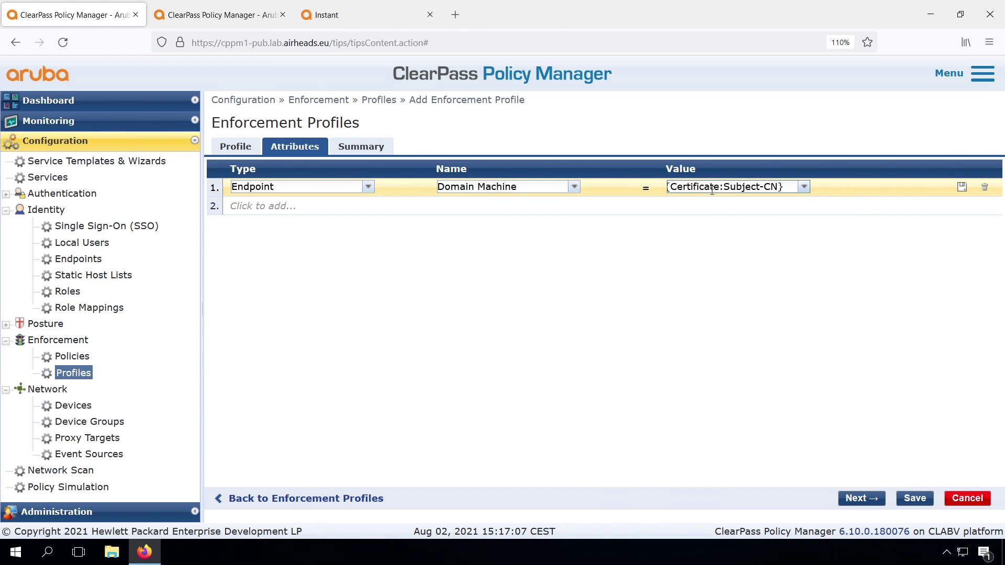
pyautogui.click(960, 189)
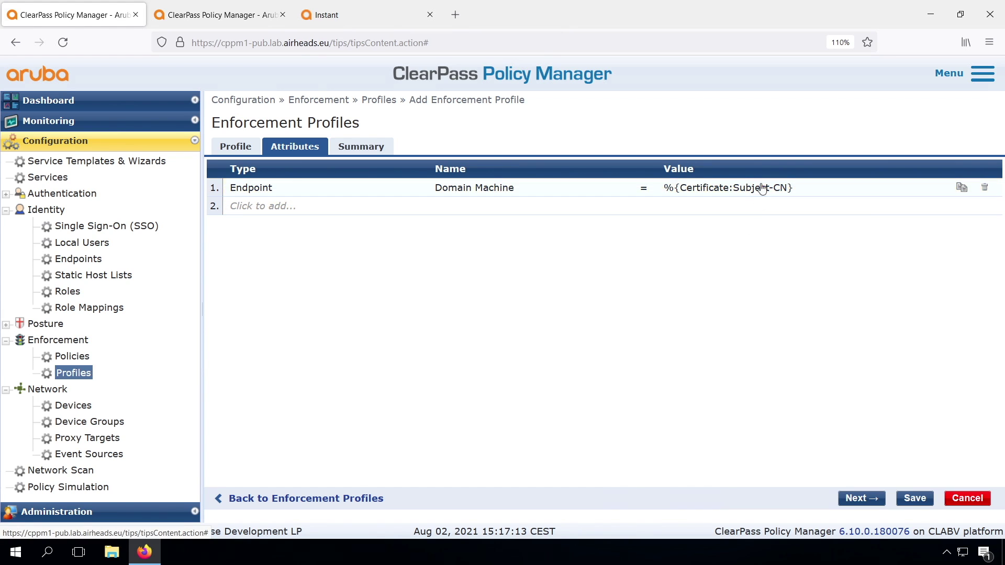
pyautogui.click(915, 498)
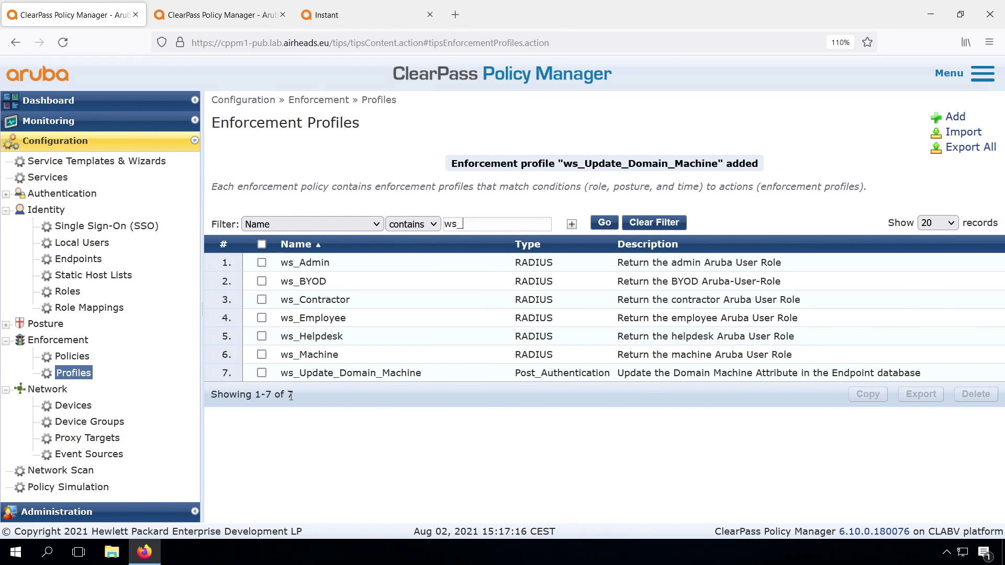
pyautogui.click(73, 357)
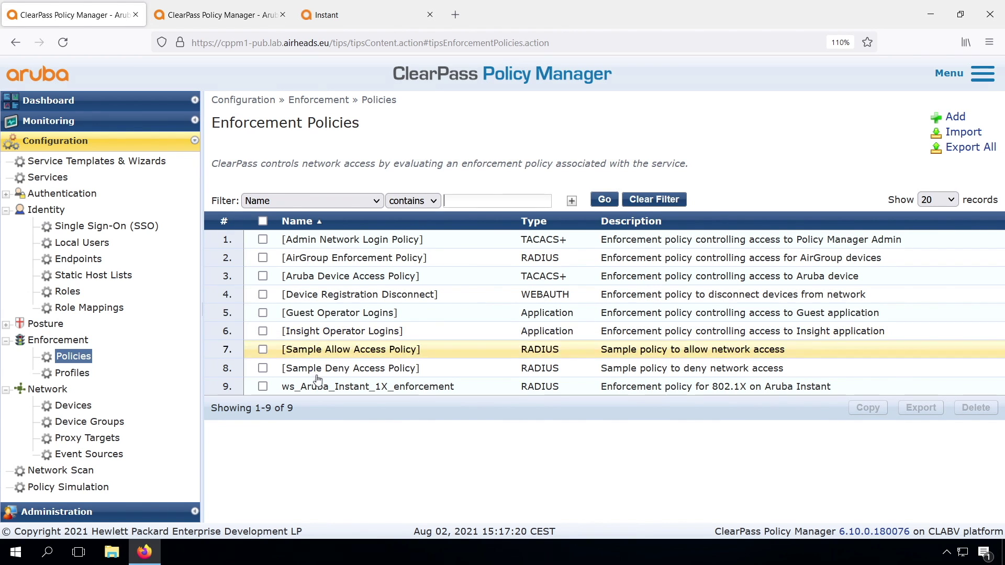
# - Add ws_Update_Domain_Machine to rule 5 (Machine Authenticated) of ws_Aruba_Instant_1X_enforcement and save the policy
pyautogui.click(334, 388)
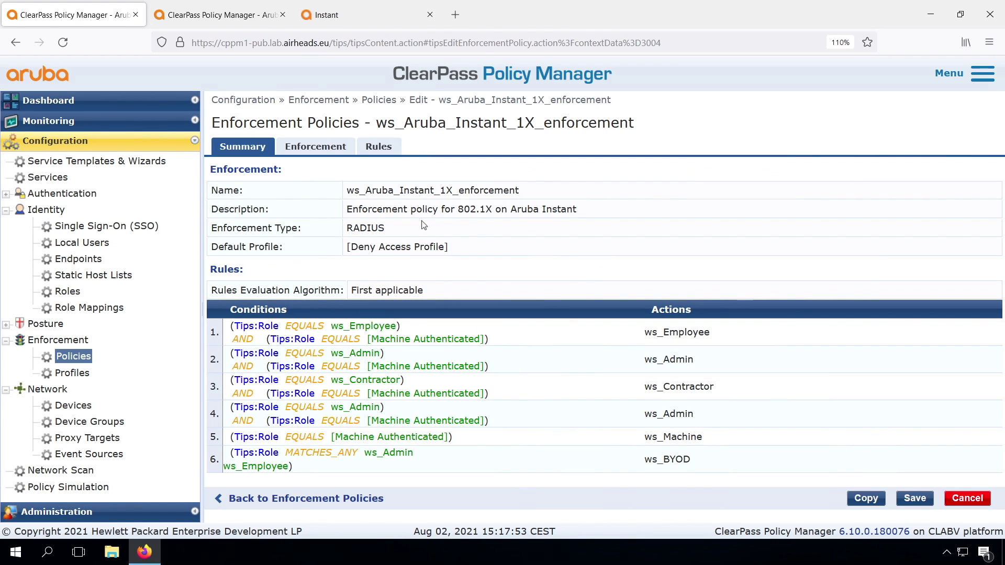
pyautogui.click(389, 146)
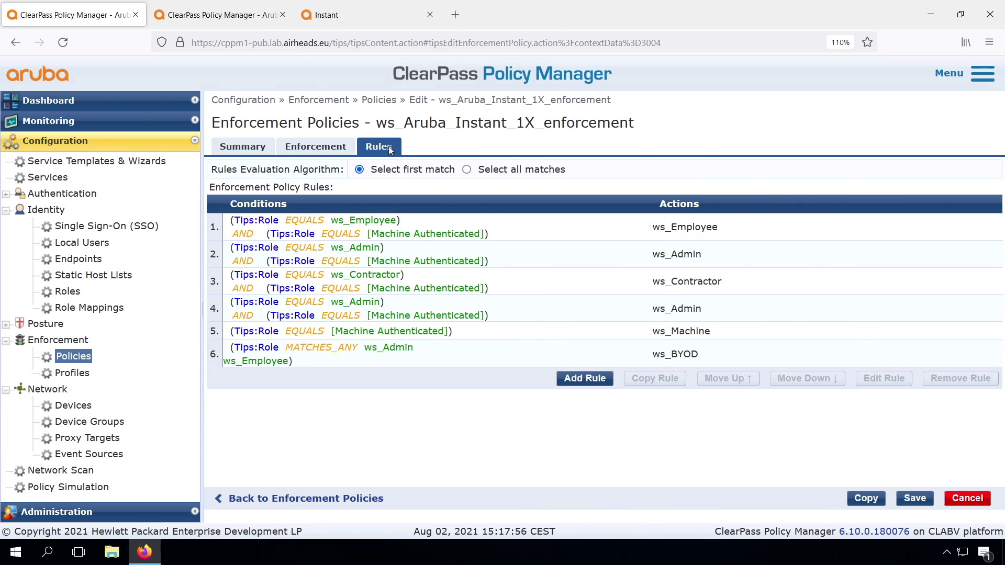
pyautogui.click(403, 335)
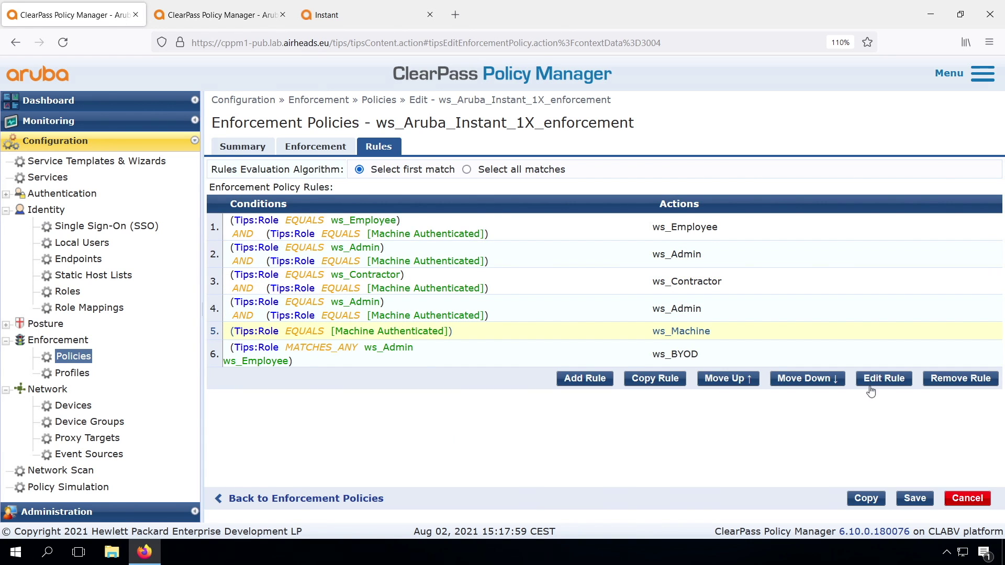
pyautogui.click(883, 378)
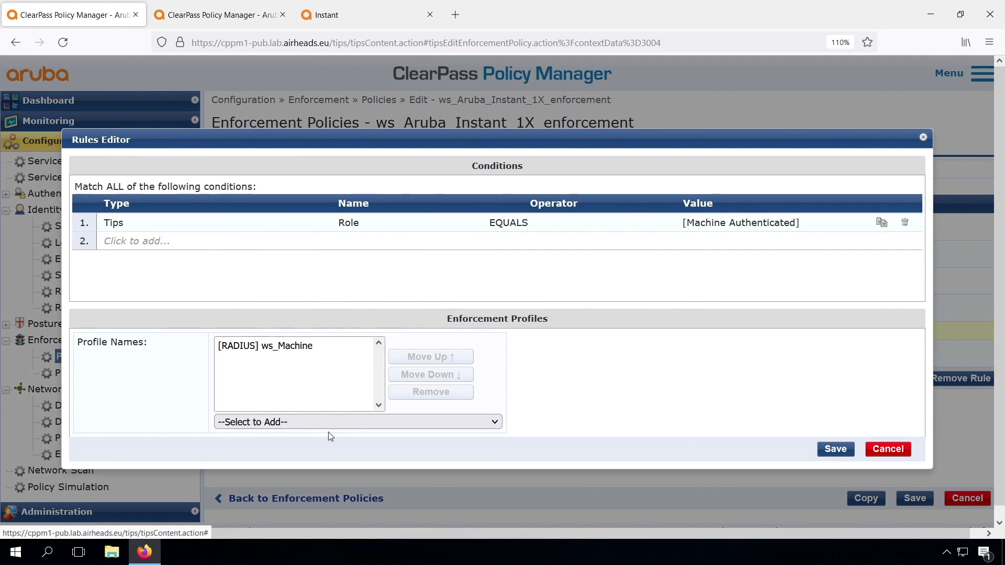
pyautogui.click(329, 421)
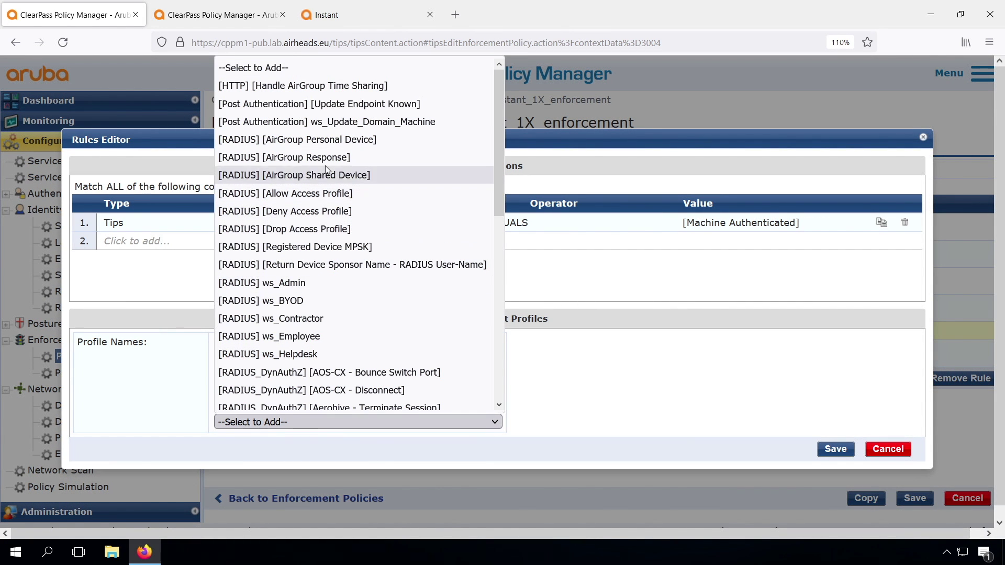
pyautogui.click(325, 121)
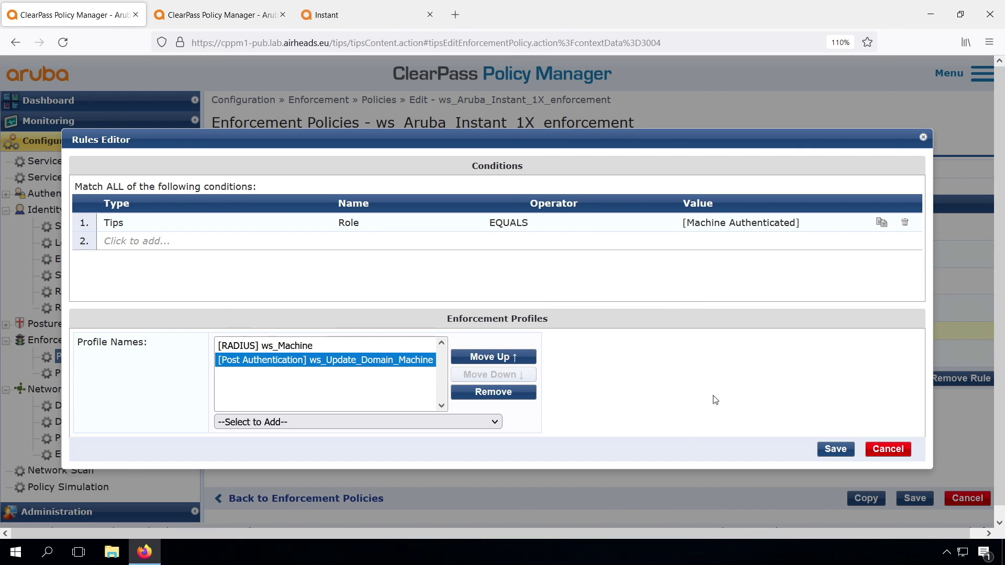
pyautogui.click(836, 450)
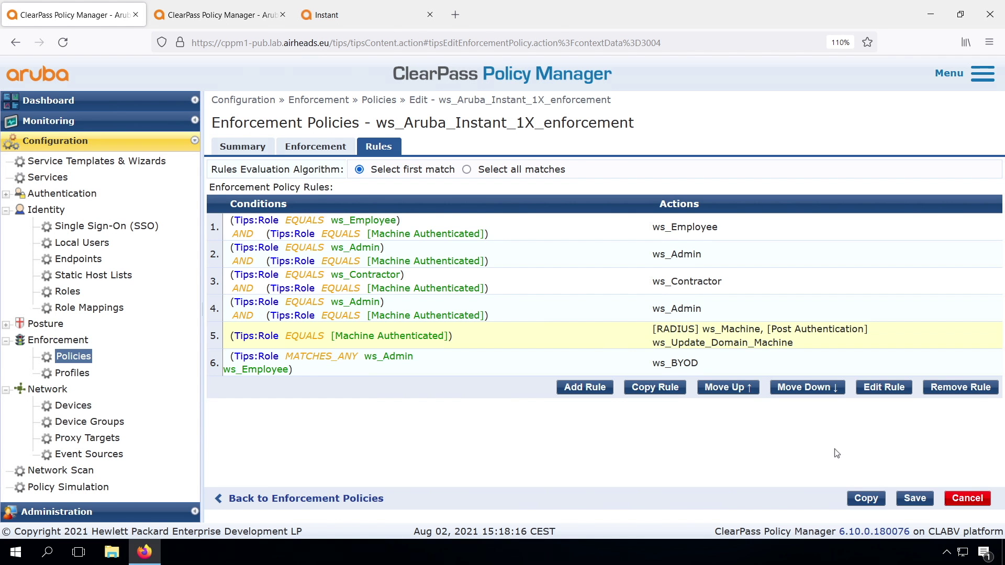
pyautogui.click(913, 497)
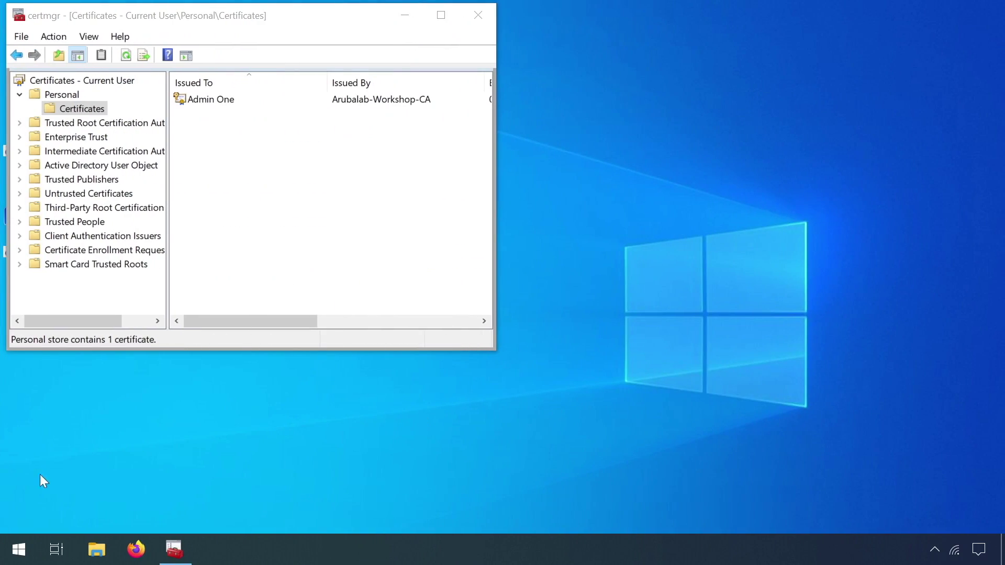
# - Lock Windows 10 and sign back in with the account password
pyautogui.click(19, 549)
pyautogui.click(21, 367)
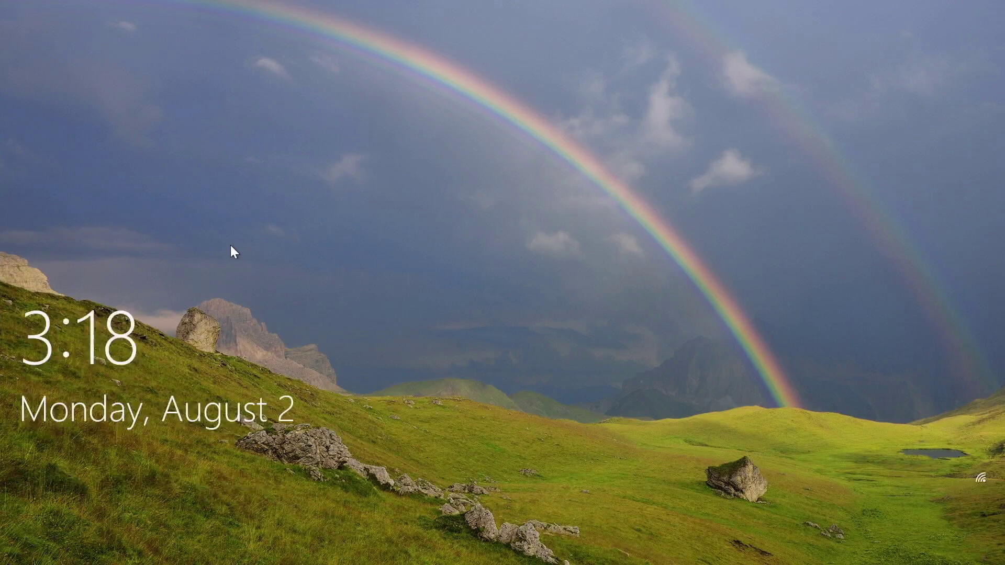
pyautogui.click(230, 245)
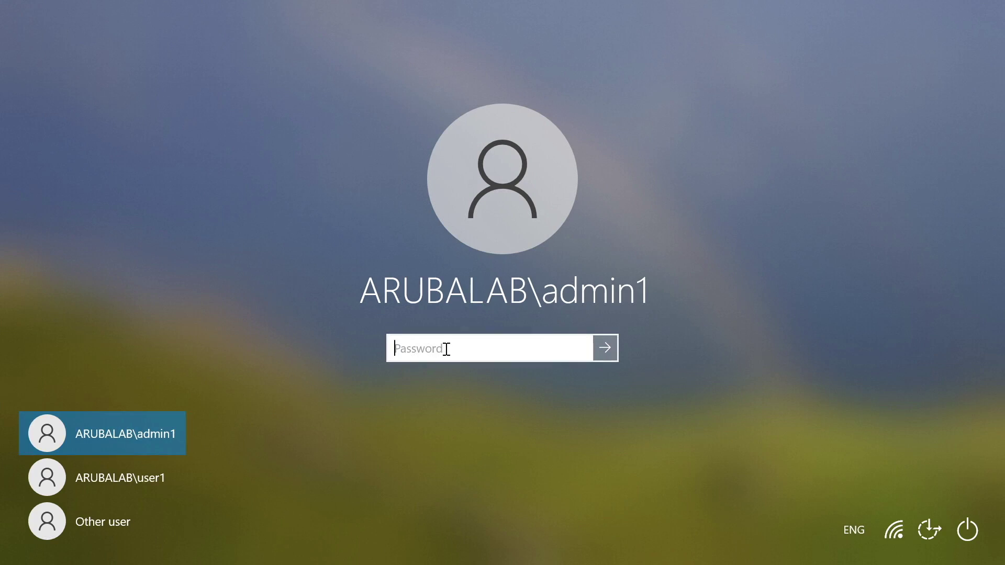
pyautogui.write('******')
pyautogui.press('Return')
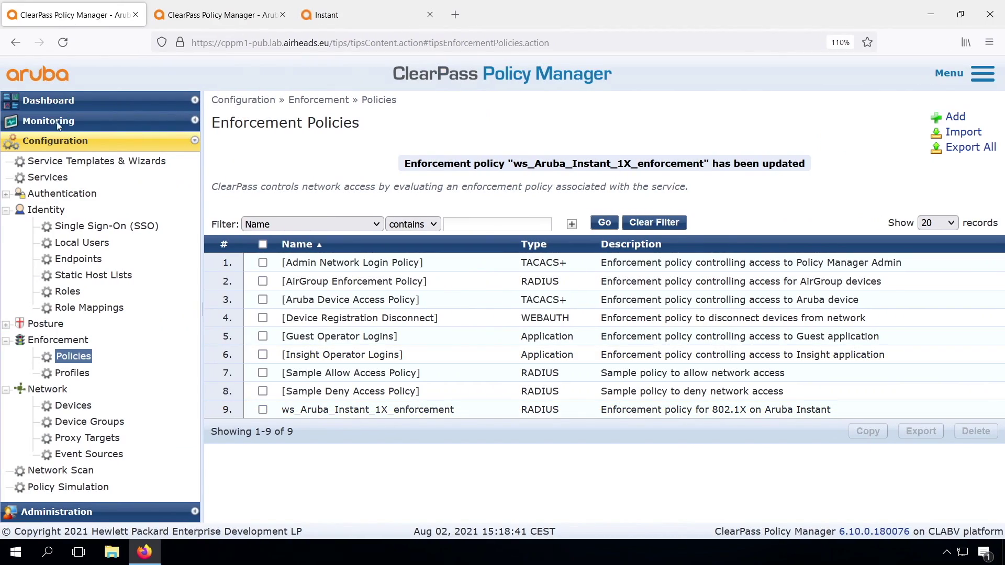
# - Open details of the newest request in ClearPass Access Tracker
pyautogui.click(49, 121)
pyautogui.click(89, 157)
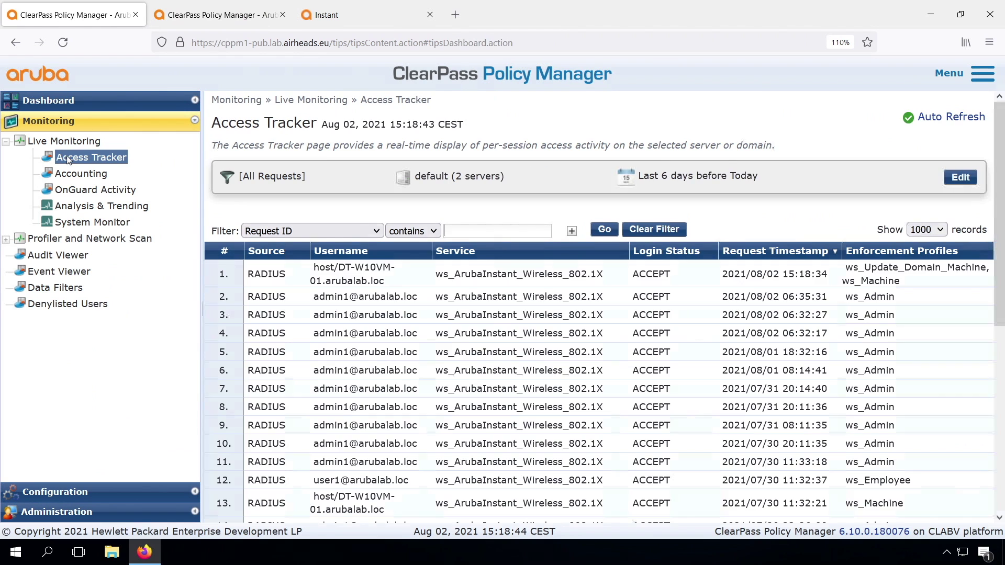
pyautogui.click(356, 275)
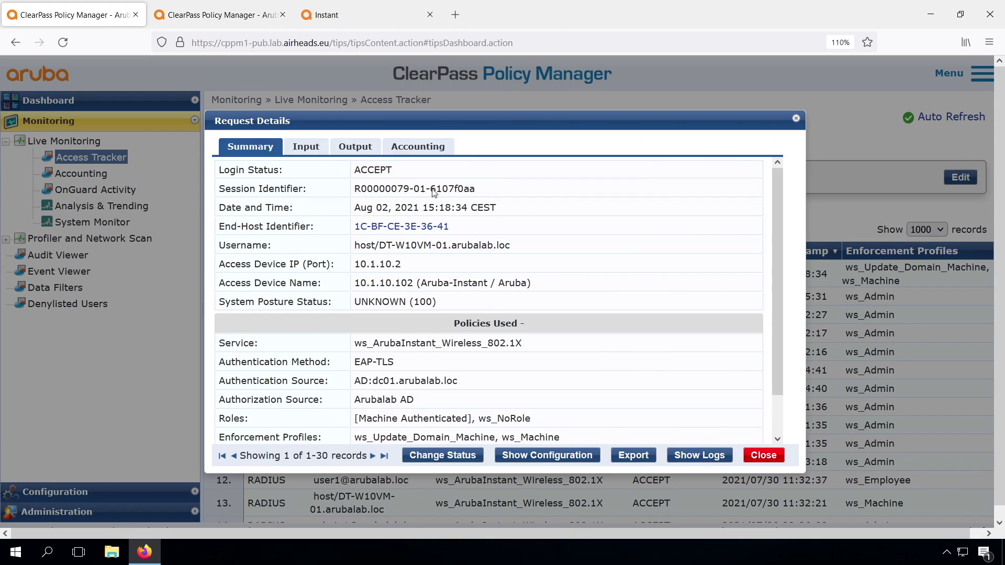
# - Check the request's RADIUS response output for the Endpoint:Domain Machine attribute
pyautogui.click(366, 151)
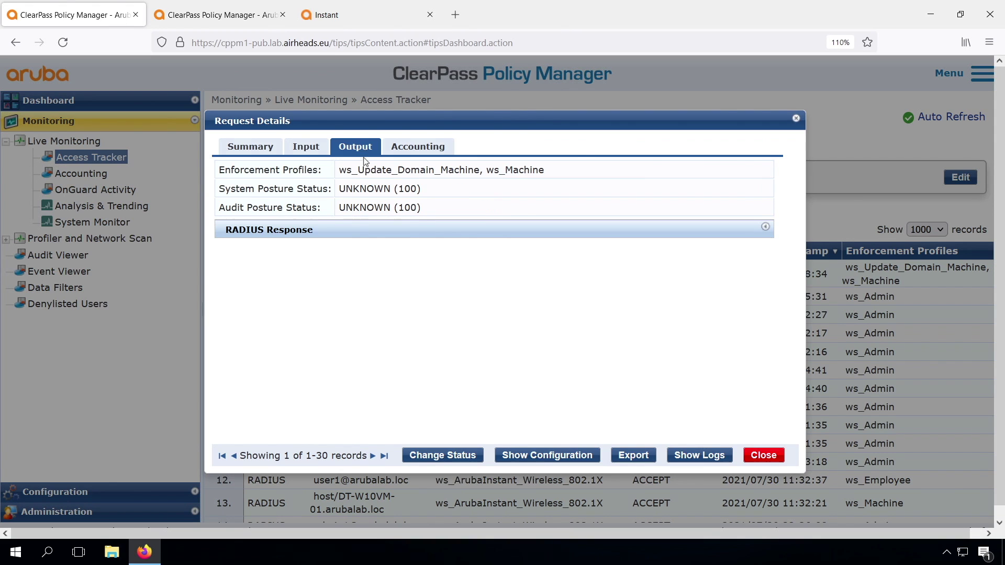
pyautogui.click(343, 240)
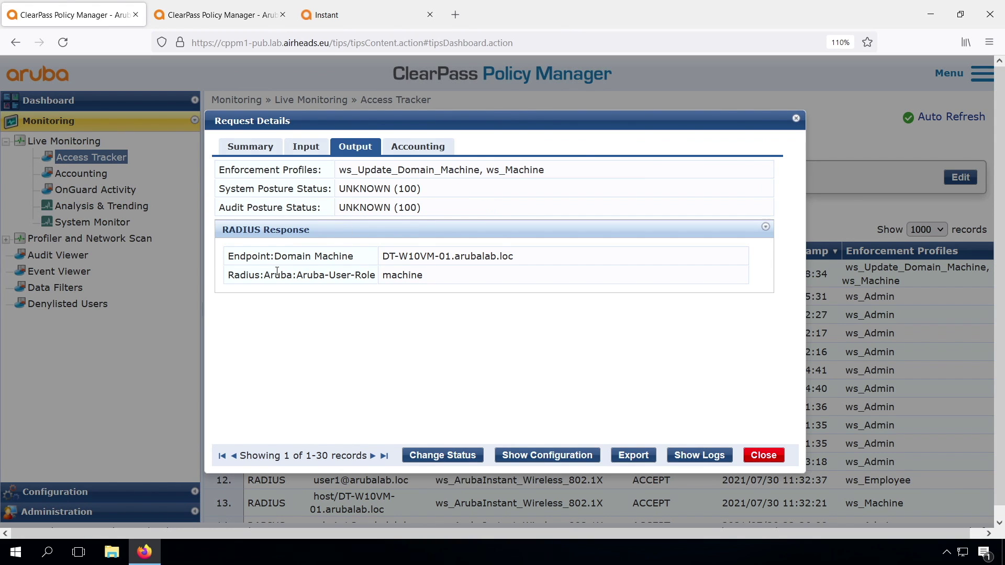
pyautogui.moveTo(227, 257); pyautogui.dragTo(365, 257)
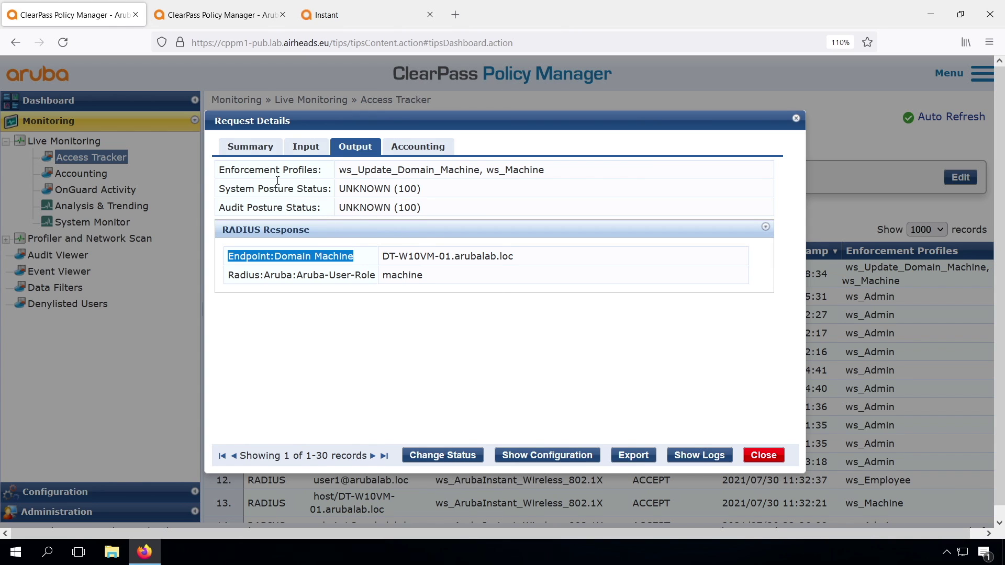
# - Confirm the endpoint record stores Domain Machine = DT-W10VM-01.arubalab.loc, closing it unchanged
pyautogui.click(254, 149)
pyautogui.click(374, 228)
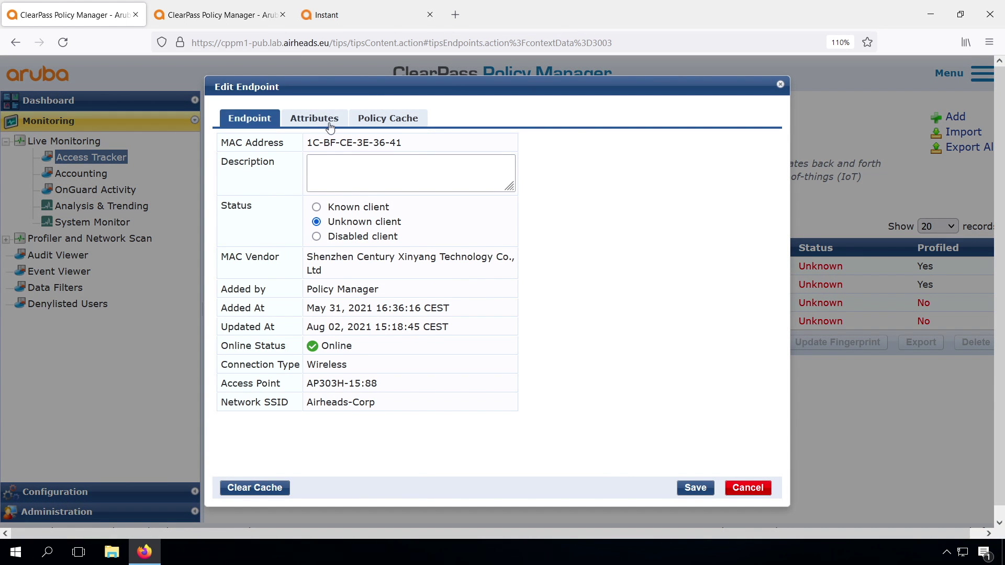
pyautogui.click(314, 118)
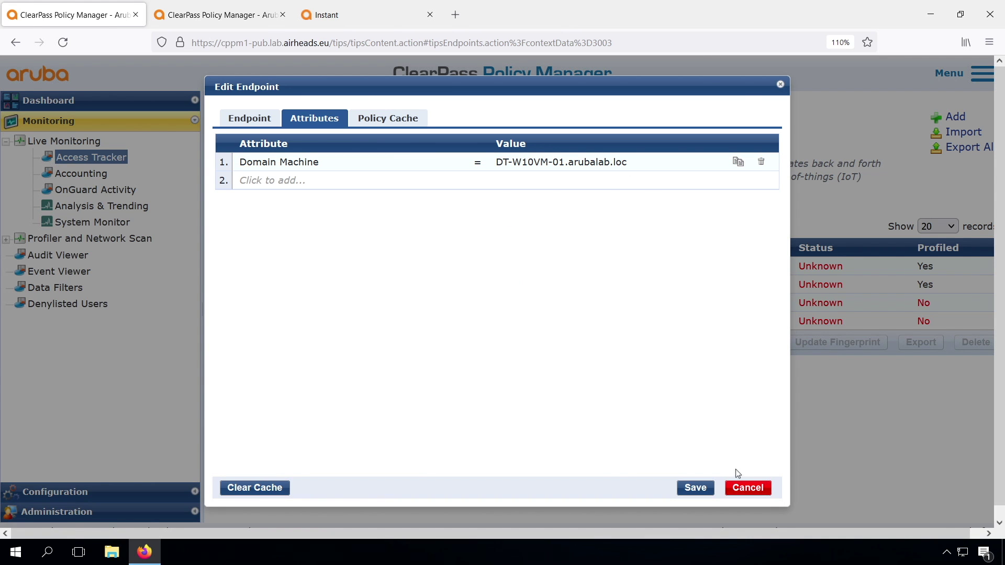
pyautogui.click(745, 487)
pyautogui.click(73, 492)
# - In ws_Identity_Rolemapping_1X, add a rule condition Endpoint Domain Machine ENDS_WITH .arubalab.loc
pyautogui.click(72, 309)
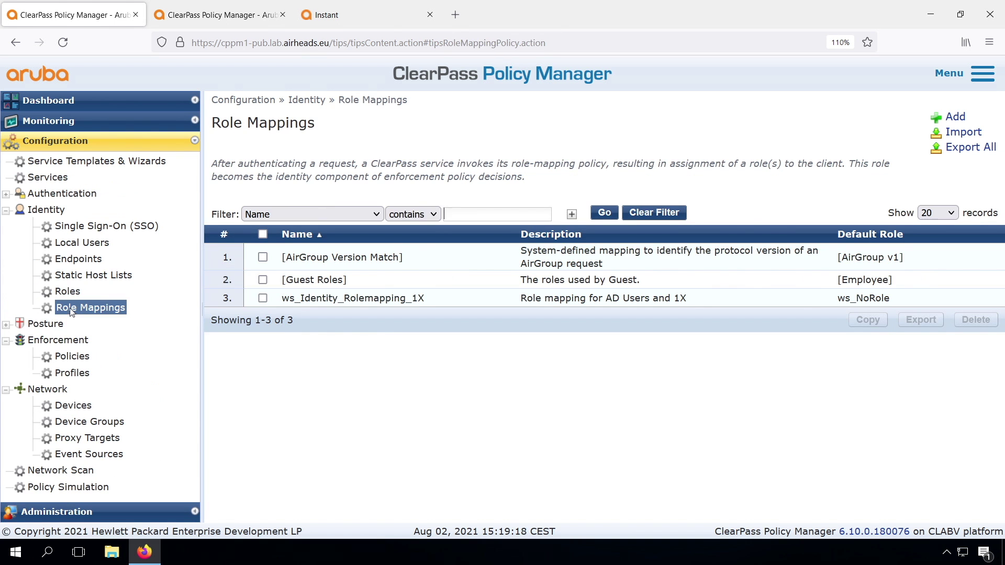
pyautogui.click(470, 298)
pyautogui.click(371, 148)
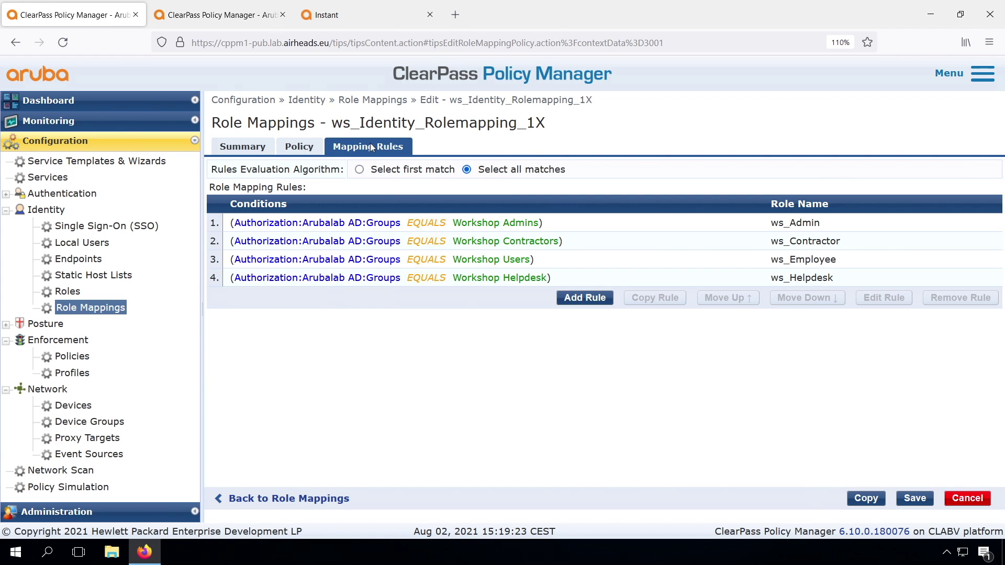
pyautogui.click(584, 297)
pyautogui.click(152, 255)
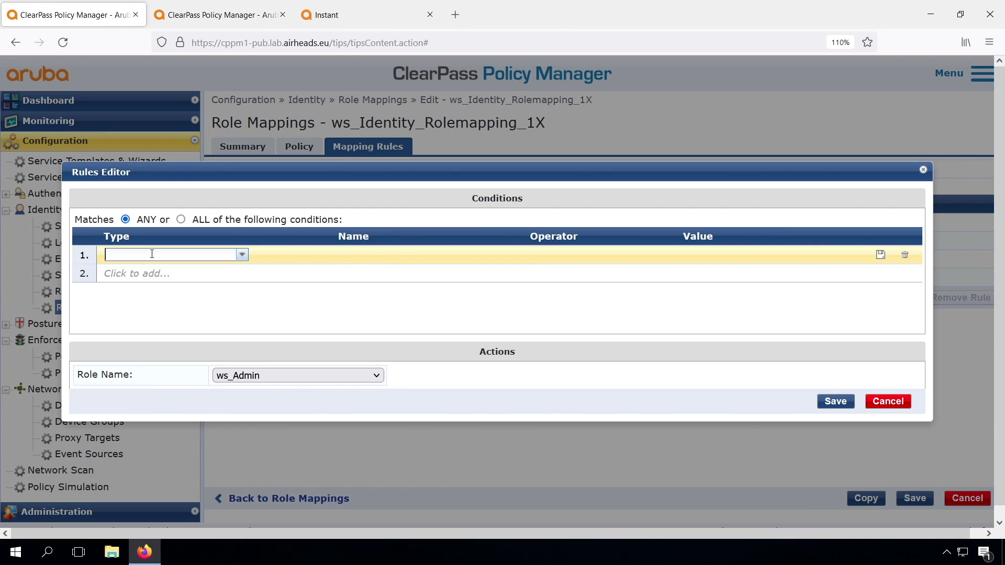
pyautogui.write('end')
pyautogui.click(138, 285)
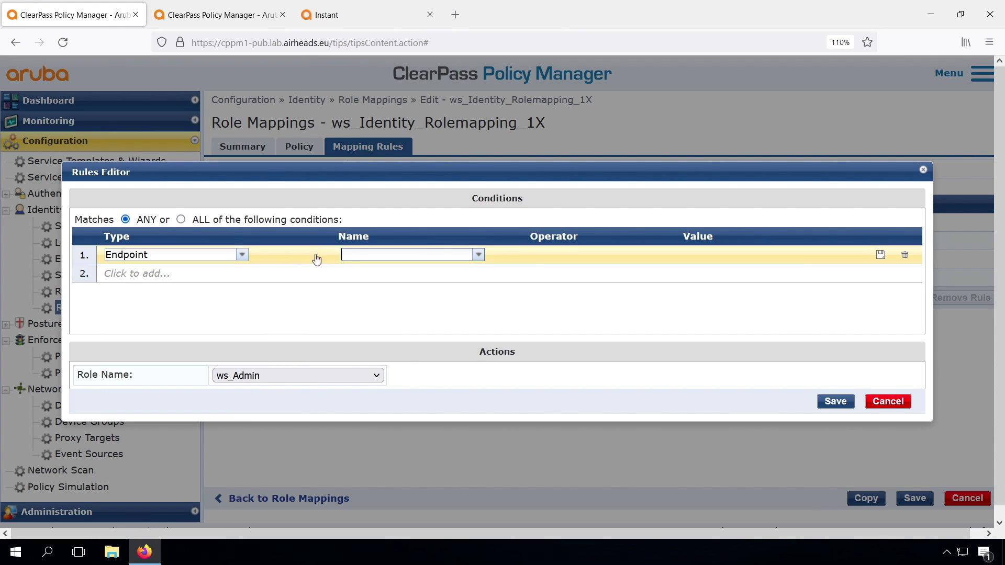
pyautogui.write('doma')
pyautogui.click(370, 272)
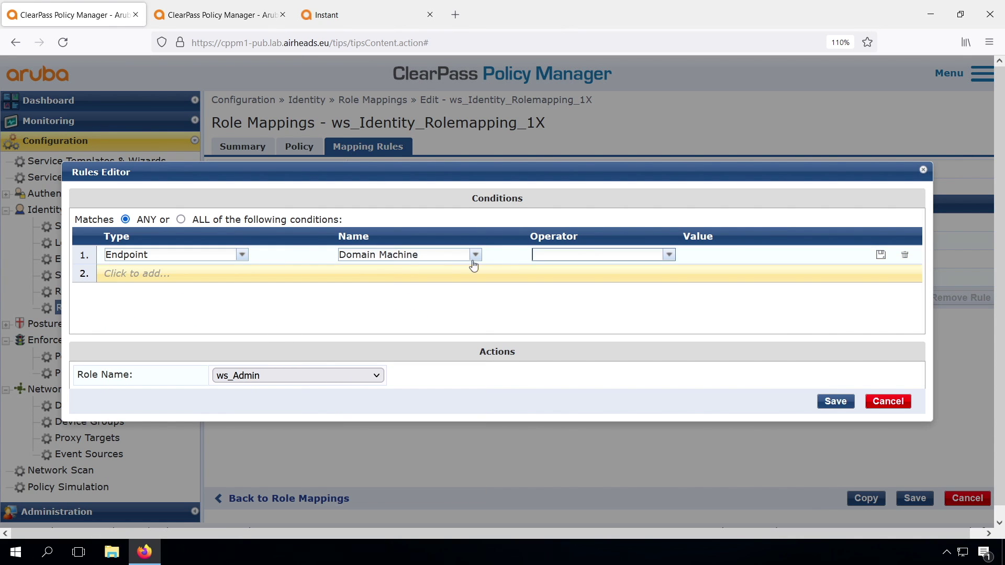
pyautogui.write('ends')
pyautogui.press('Return')
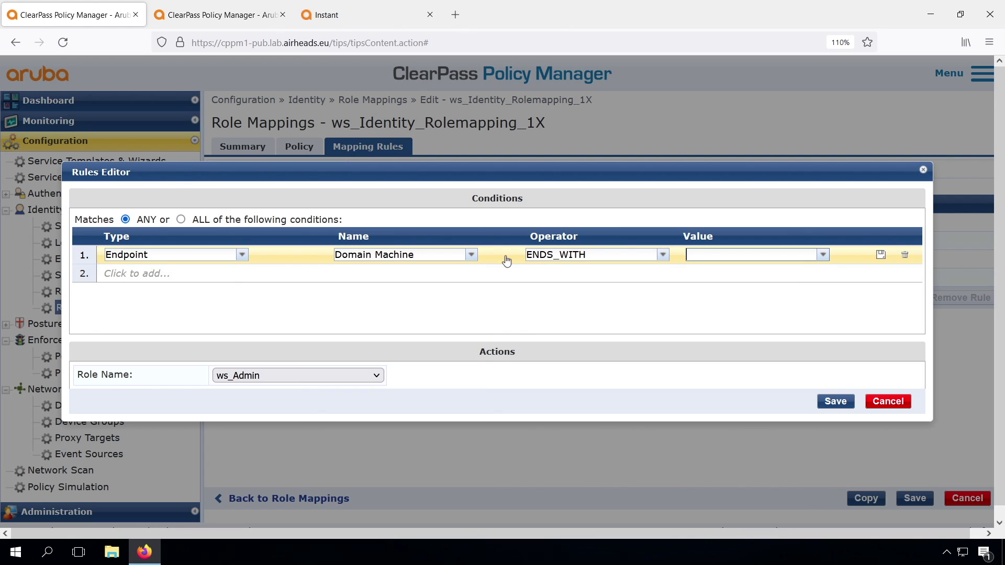
pyautogui.write('.arubalab.loc')
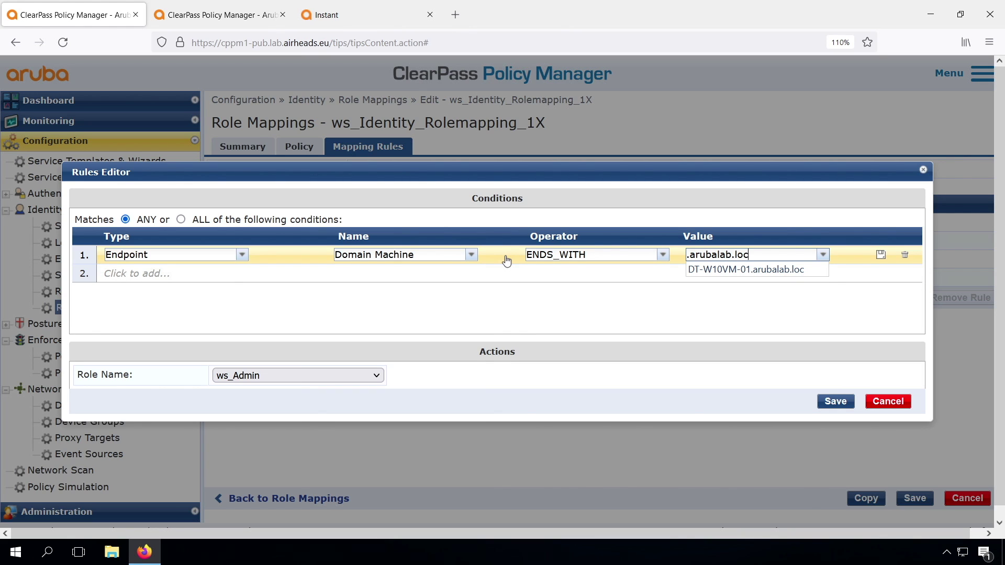
# - Assign role ws_Machine to the new rule and save the rule and policy
pyautogui.click(272, 375)
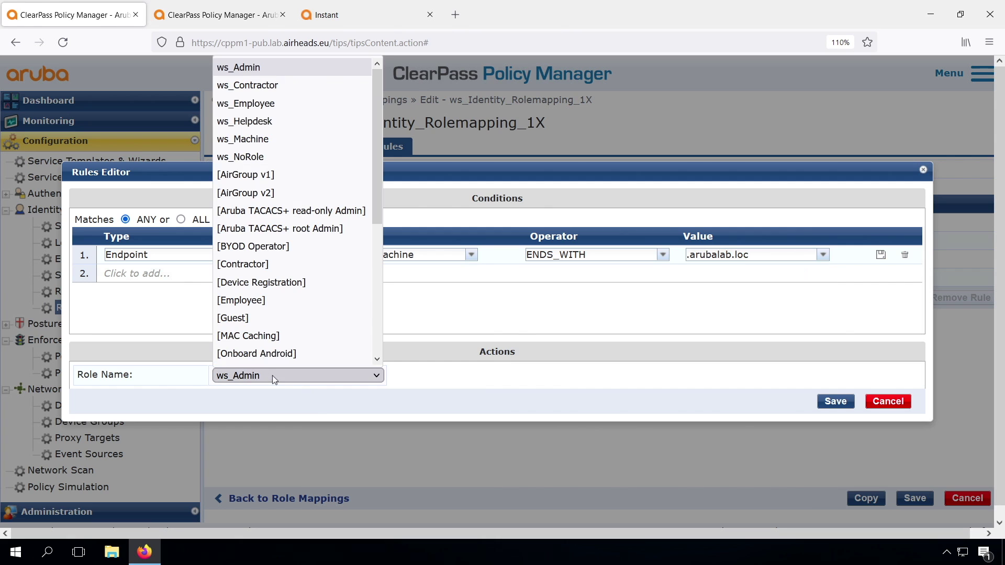
pyautogui.click(267, 142)
pyautogui.click(833, 401)
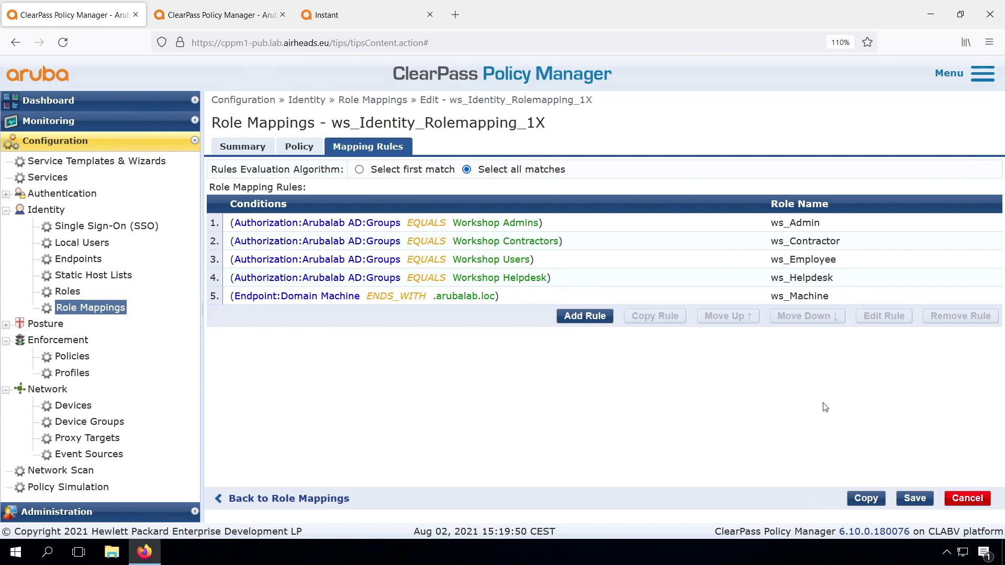
pyautogui.click(914, 499)
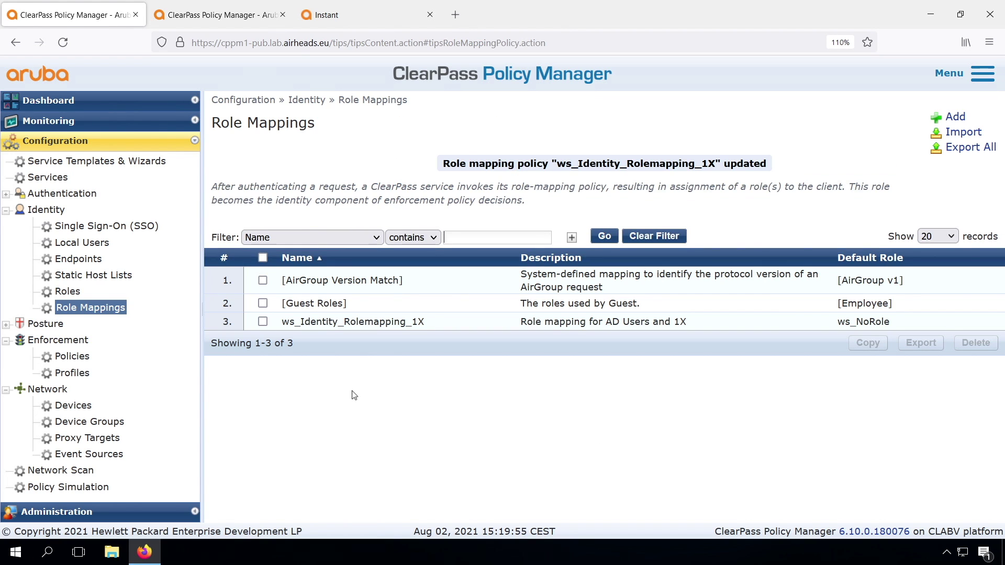
# - Terminate the most recent admin session through Change Status to force re-authentication
pyautogui.click(52, 124)
pyautogui.click(91, 157)
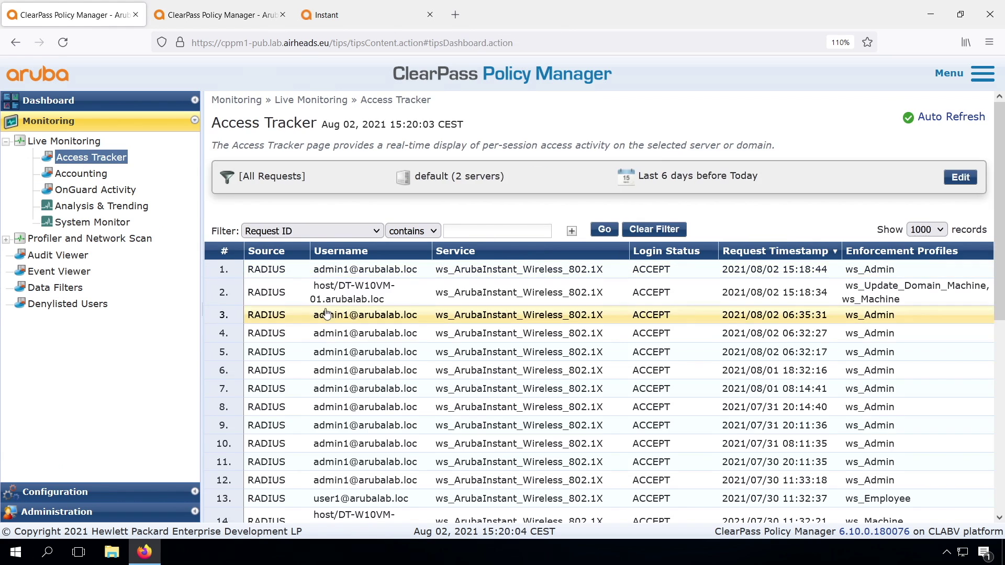
pyautogui.click(345, 273)
pyautogui.click(460, 454)
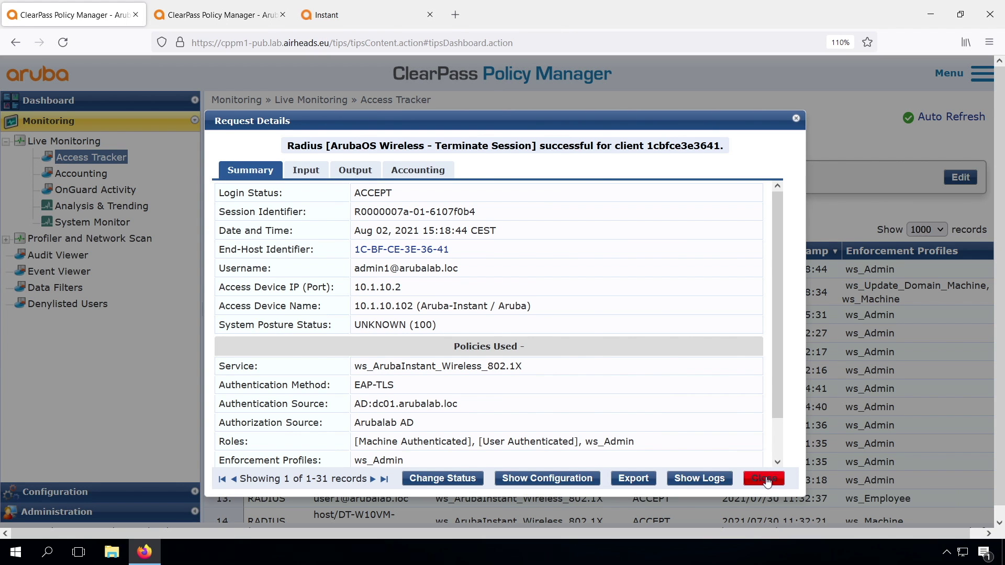
pyautogui.click(766, 481)
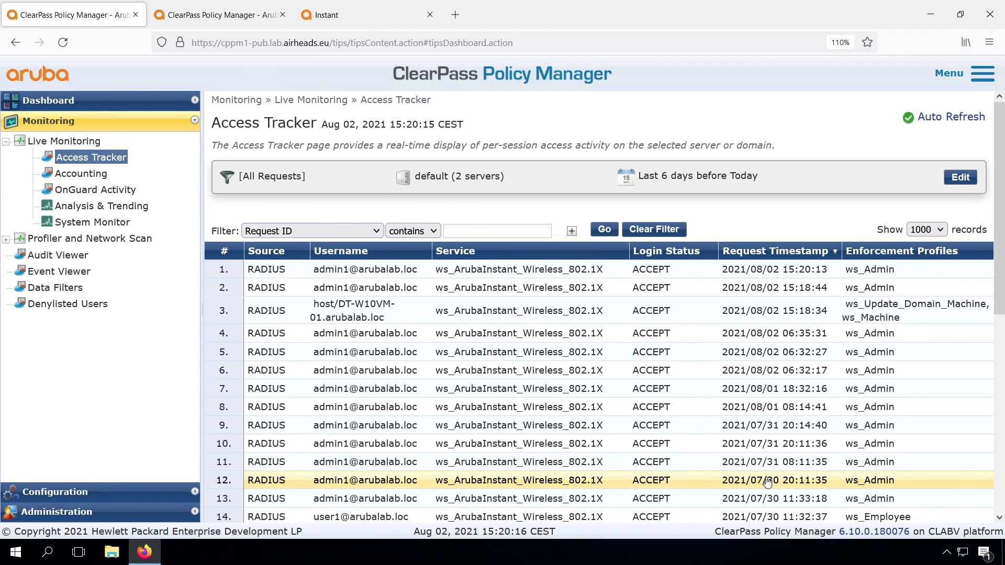
# - Verify the new session's roles include ws_Machine alongside ws_Admin
pyautogui.click(374, 267)
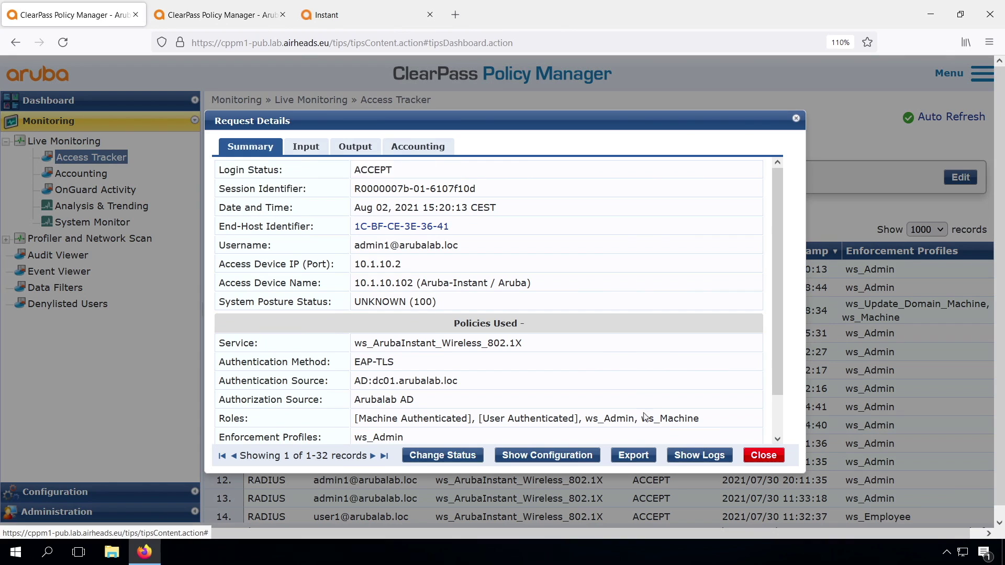
pyautogui.moveTo(642, 418); pyautogui.dragTo(702, 422)
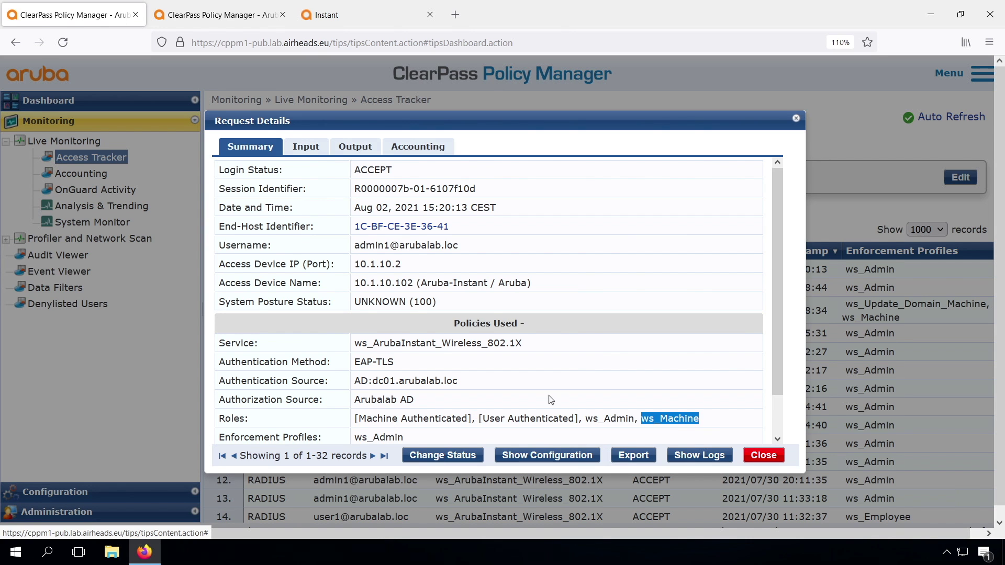
pyautogui.click(763, 454)
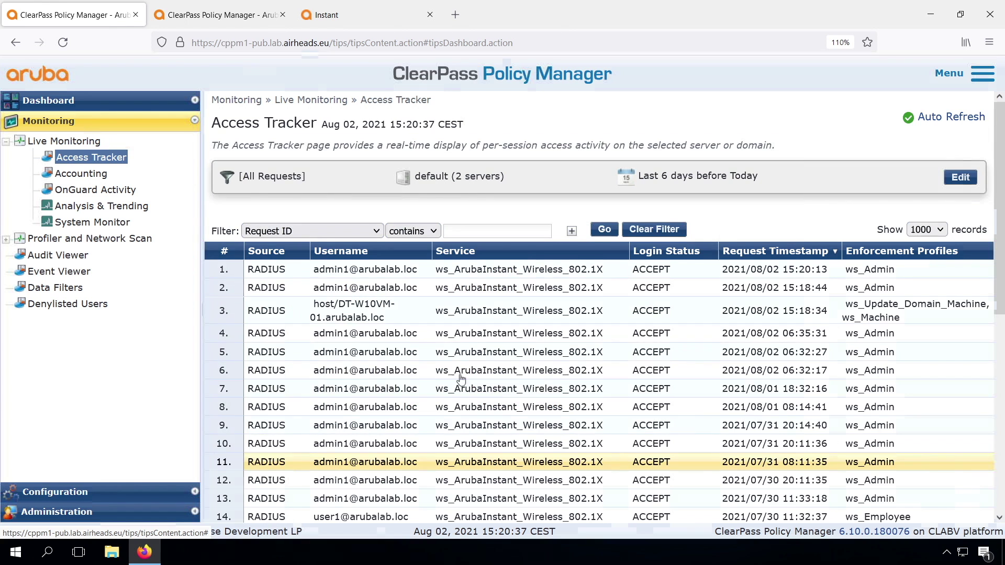
# - Open rule 2 of the ws_ArubaInstant_Wireless_802.1X service's enforcement policy for editing
pyautogui.click(64, 492)
pyautogui.click(49, 177)
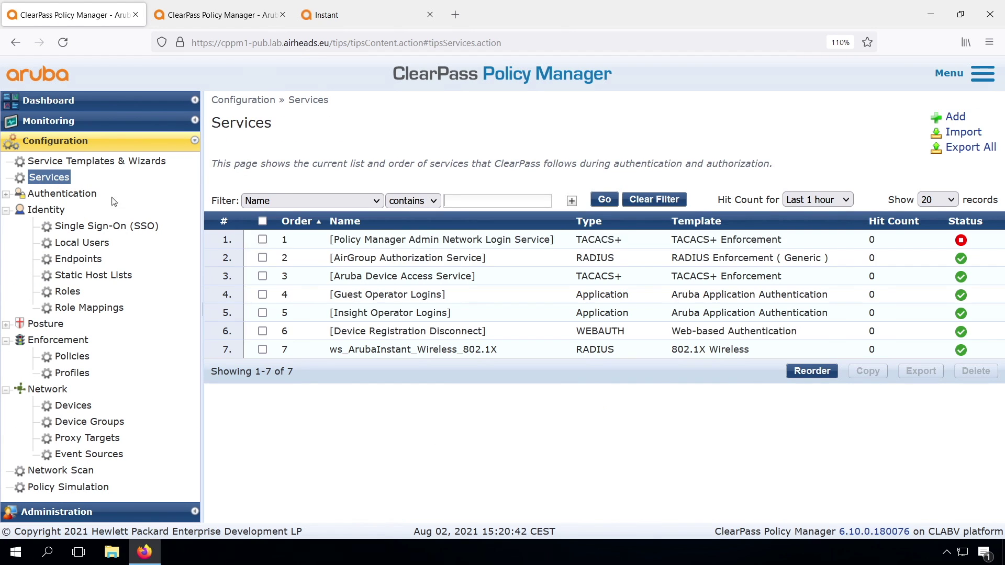
pyautogui.click(350, 349)
pyautogui.click(506, 145)
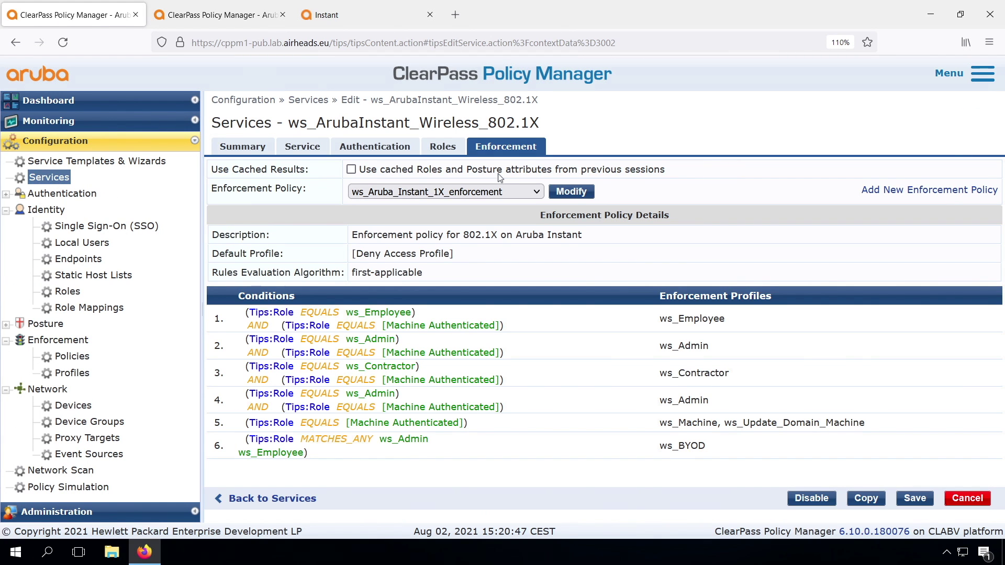
pyautogui.click(571, 192)
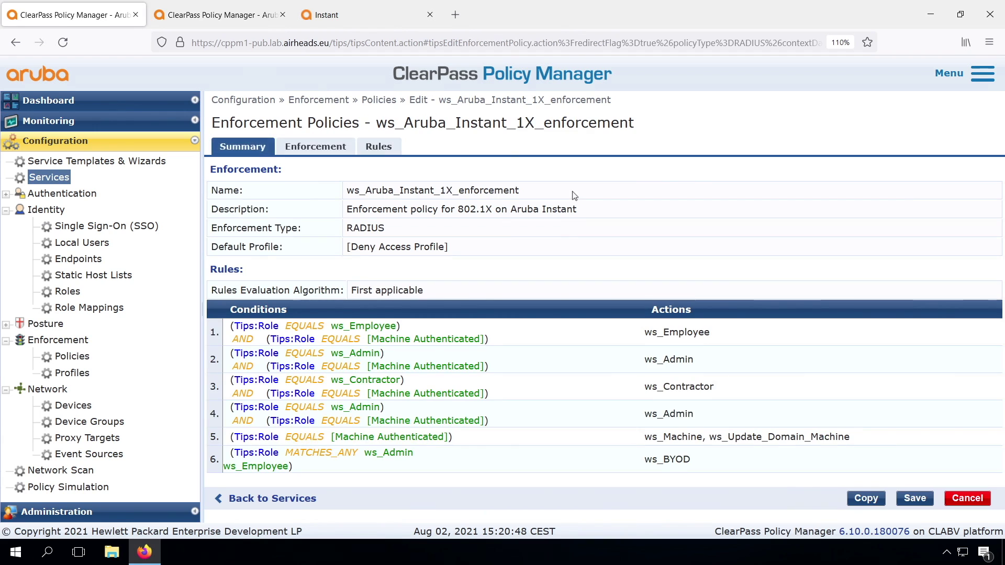
pyautogui.click(382, 147)
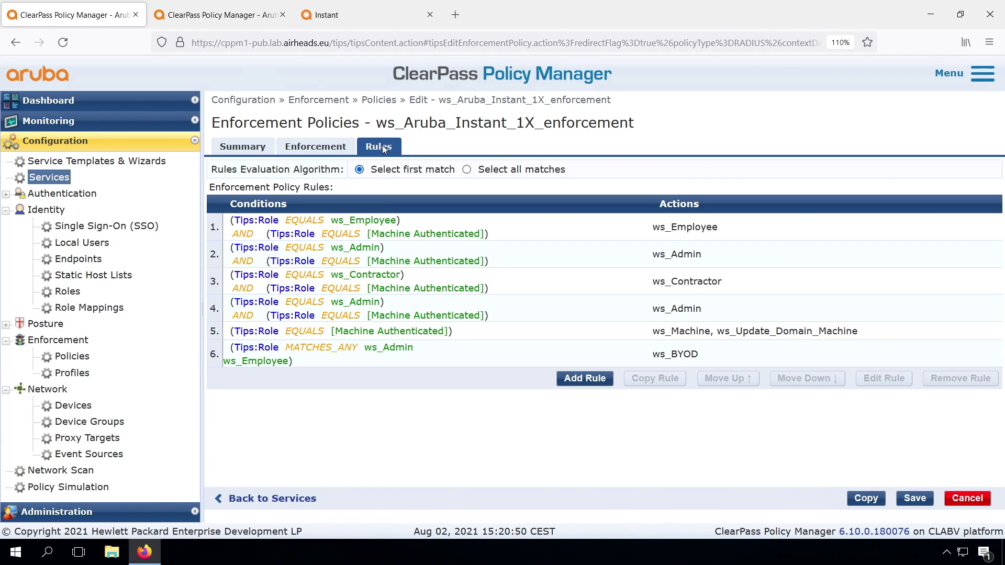
pyautogui.click(375, 259)
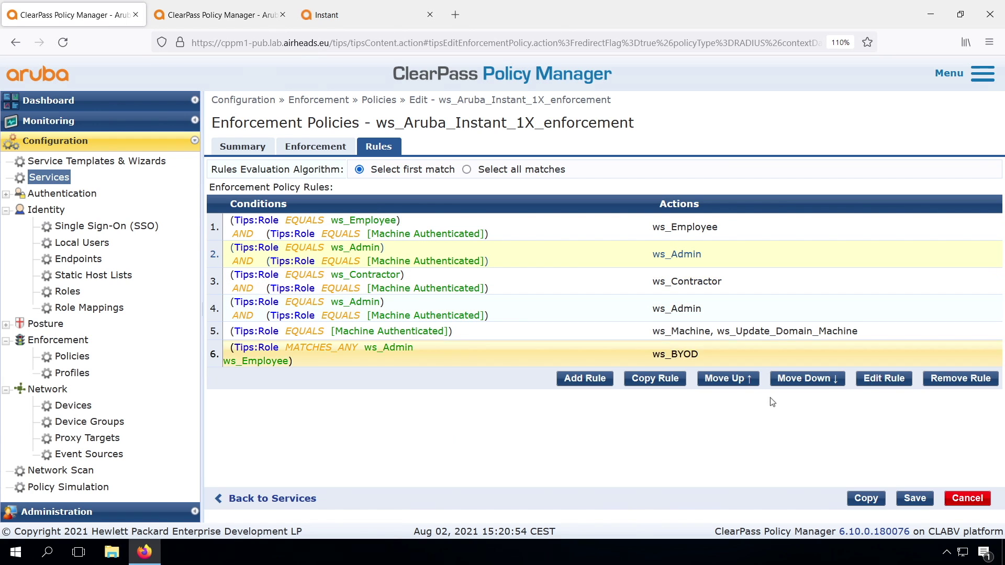
pyautogui.click(884, 377)
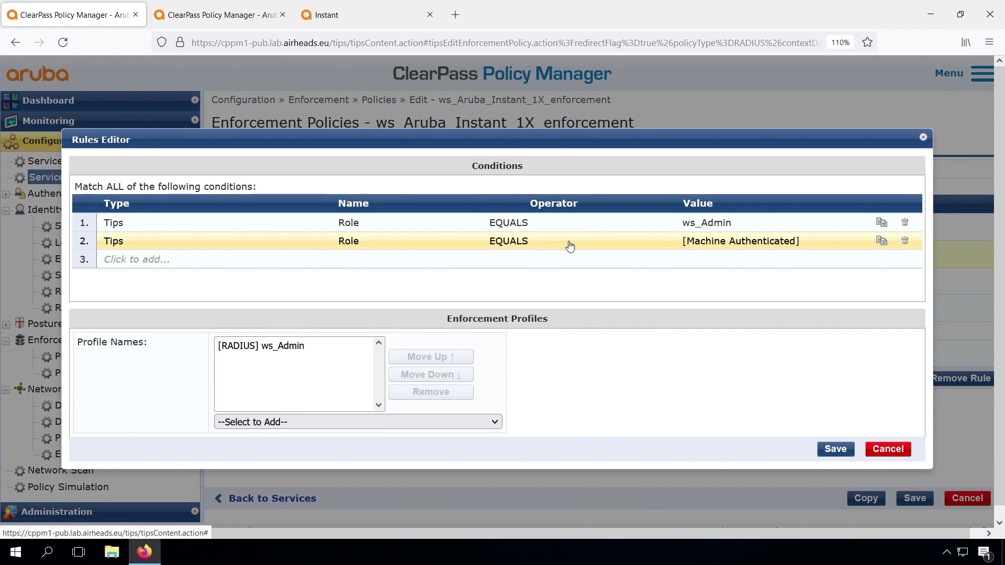
# - Add condition Tips Role EQUALS ws_Machine, delete the Machine Authenticated condition, and save the rule
pyautogui.click(135, 259)
pyautogui.write('Tip')
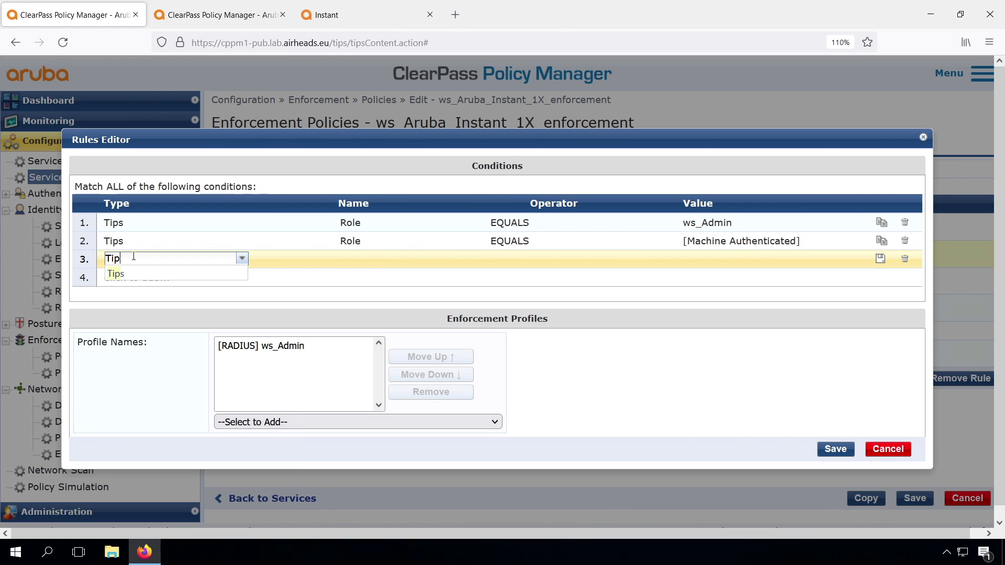
pyautogui.write('s')
pyautogui.press('Tab')
pyautogui.write('Role')
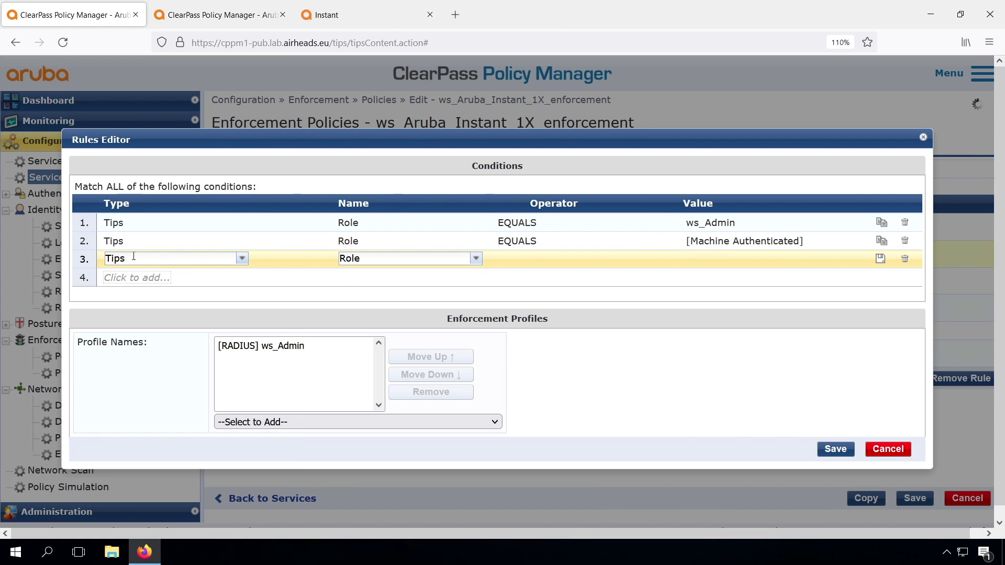
pyautogui.press('Tab')
pyautogui.write('EQ')
pyautogui.press('Tab')
pyautogui.write('ws_Ma')
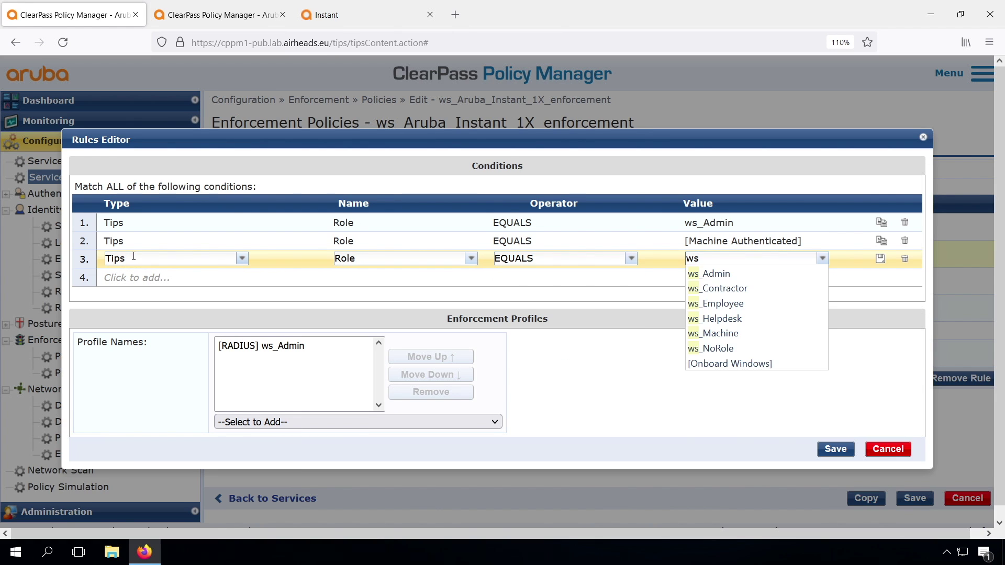
pyautogui.click(697, 278)
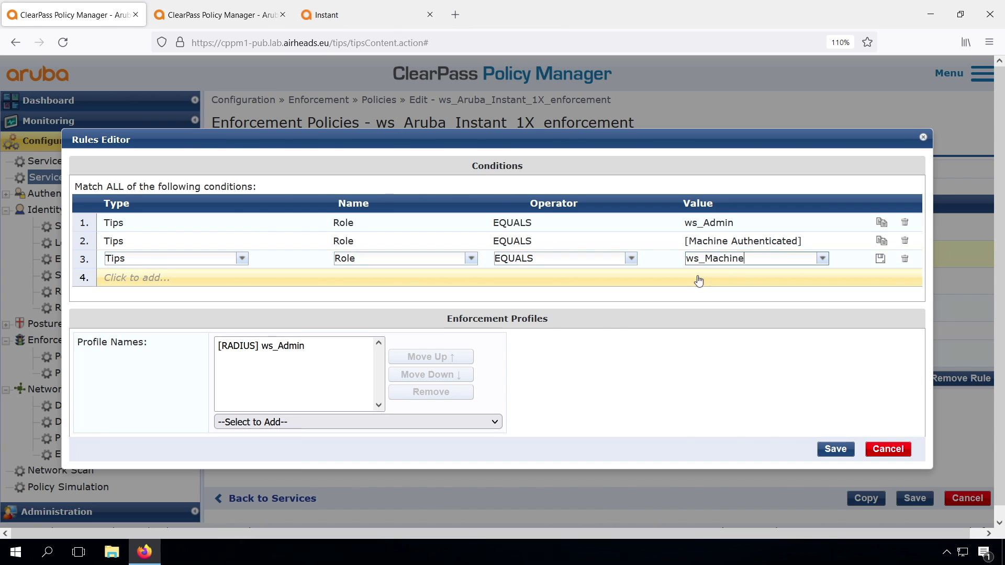
pyautogui.click(879, 258)
pyautogui.click(903, 241)
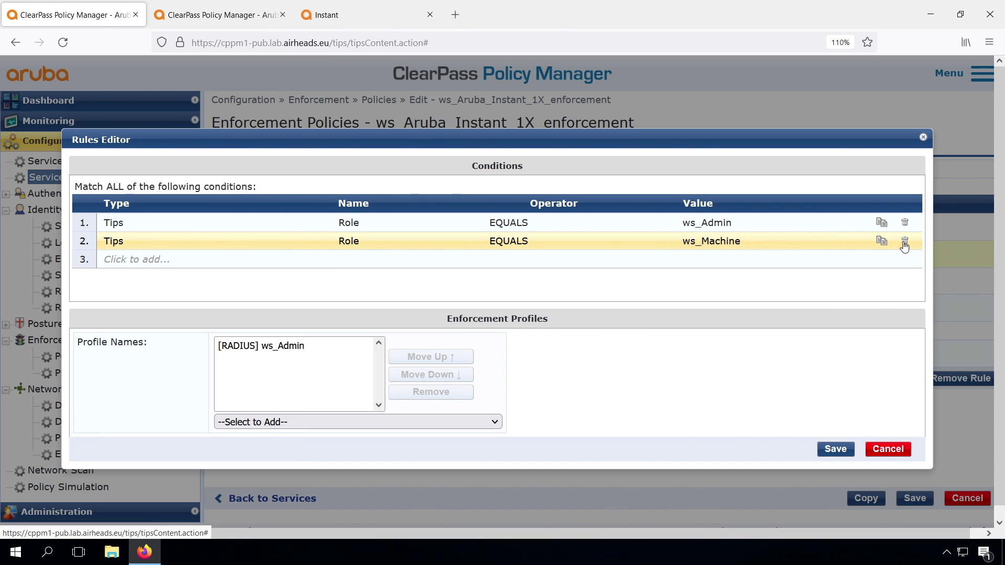
pyautogui.click(834, 449)
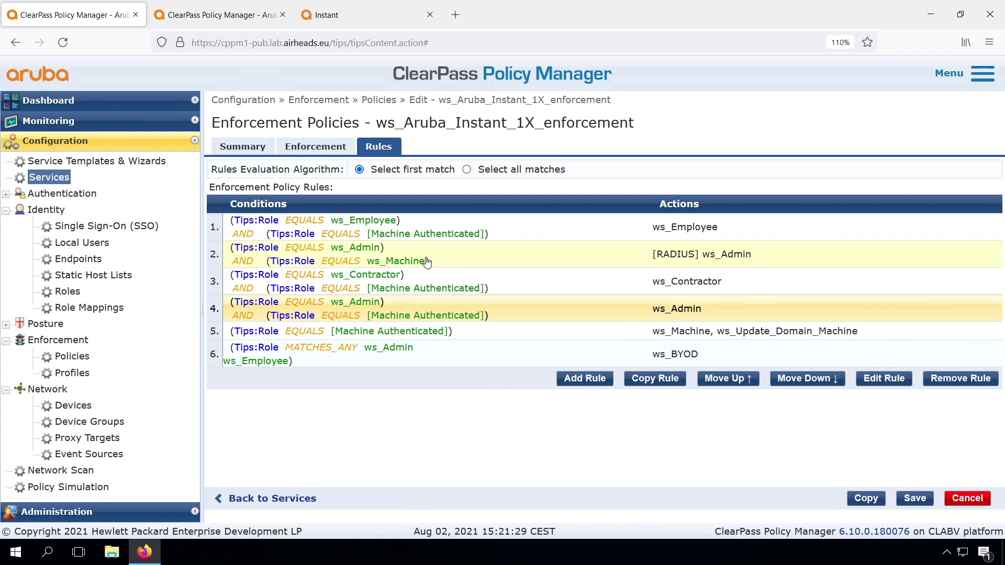
# - Change rule 4's role condition value from ws_Admin to ws_Helpdesk
pyautogui.click(429, 312)
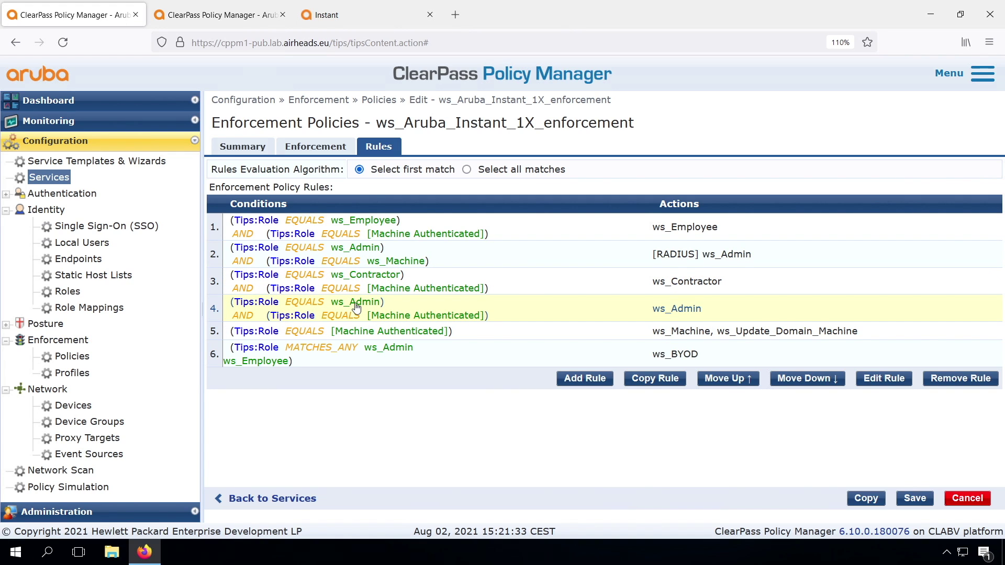
pyautogui.click(890, 378)
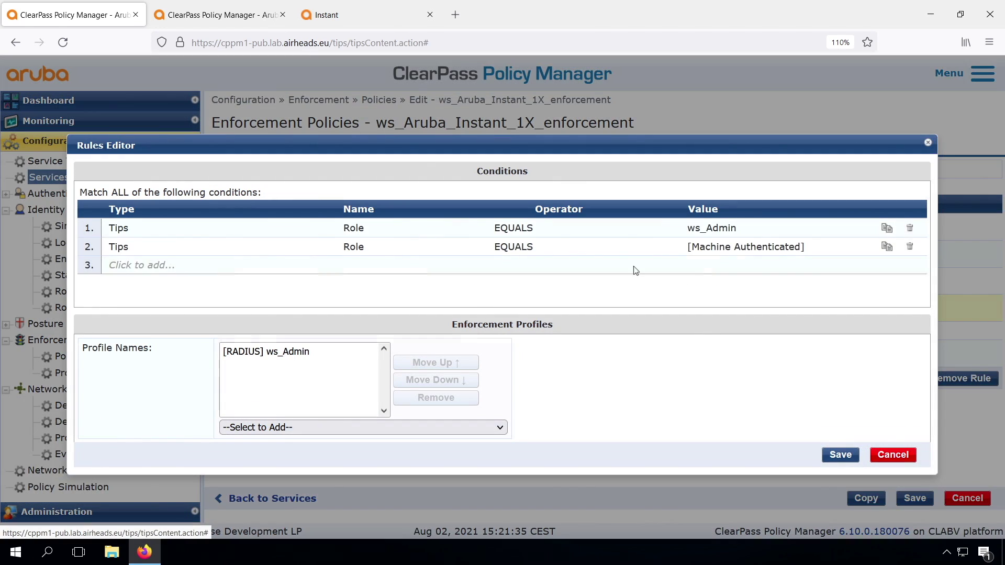
pyautogui.click(721, 234)
pyautogui.press('BackSpace')
pyautogui.press('BackSpace')
pyautogui.press('BackSpace')
pyautogui.write('He')
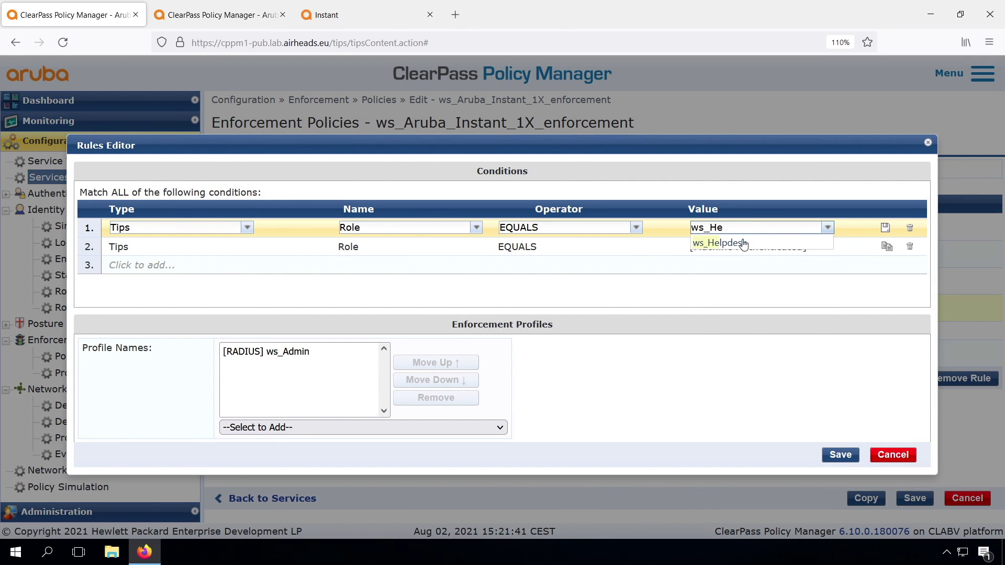
pyautogui.click(717, 242)
# - Replace rule 4's ws_Admin profile with [RADIUS] ws_Helpdesk, then save the rule and policy
pyautogui.click(283, 428)
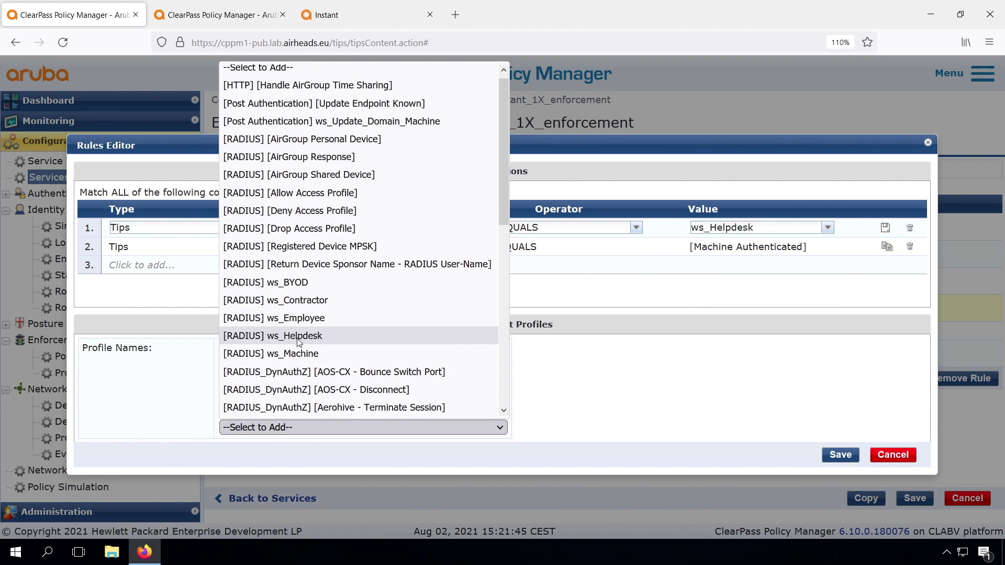
pyautogui.click(272, 335)
pyautogui.click(272, 351)
pyautogui.click(436, 397)
pyautogui.click(839, 454)
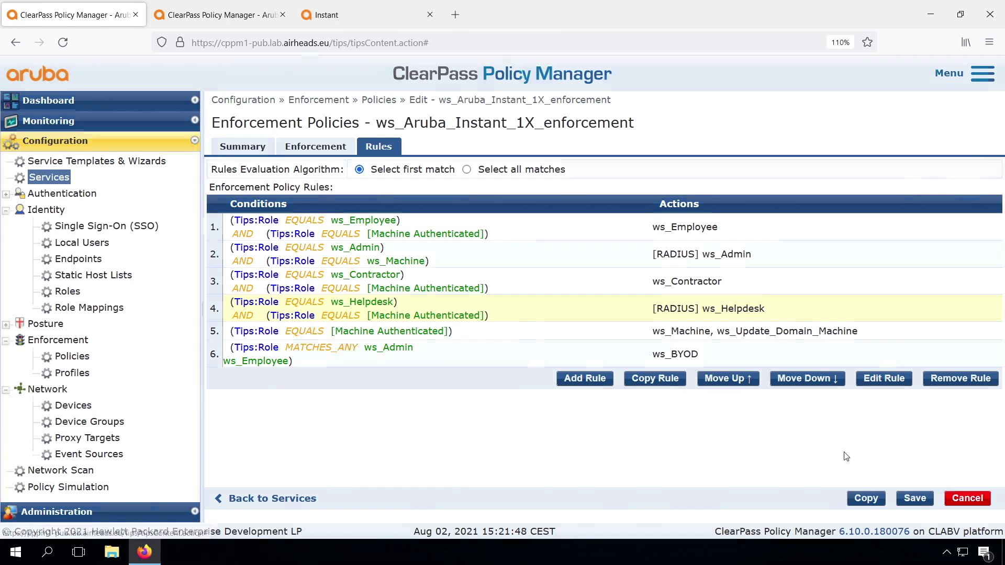
pyautogui.click(915, 499)
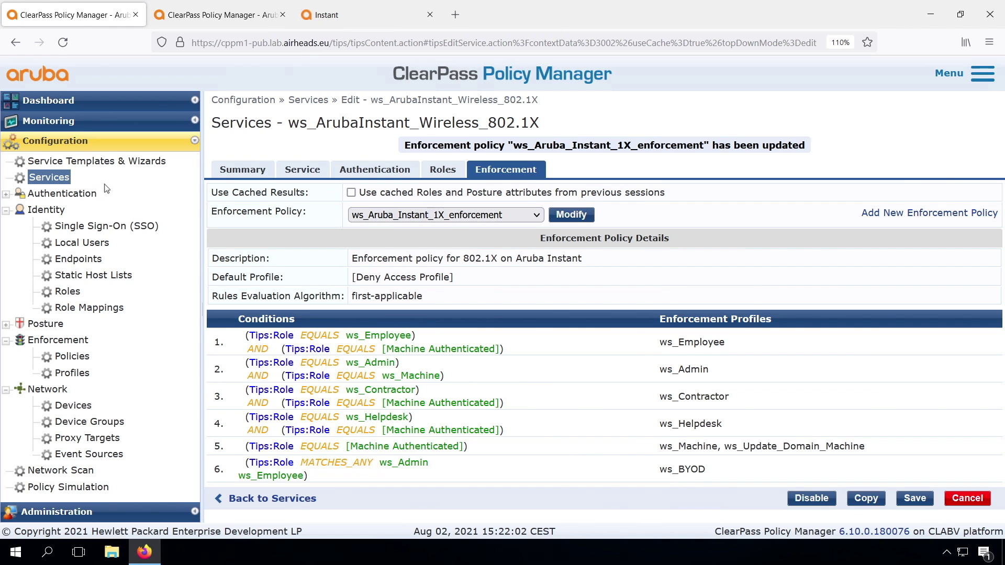
pyautogui.click(50, 177)
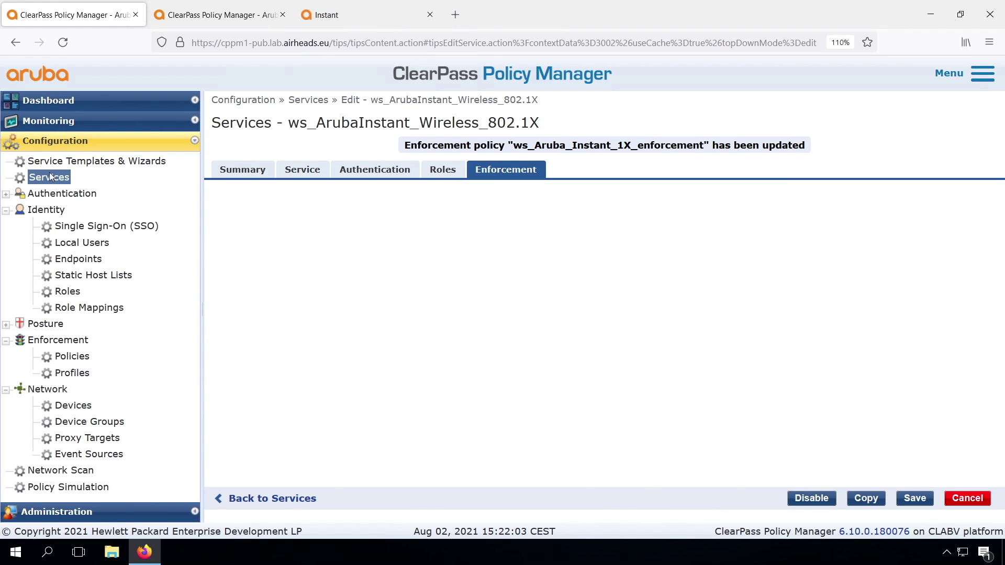
# - Terminate the newest admin session in Access Tracker, then open the new 15:22:20 session's details
pyautogui.click(366, 349)
pyautogui.click(48, 120)
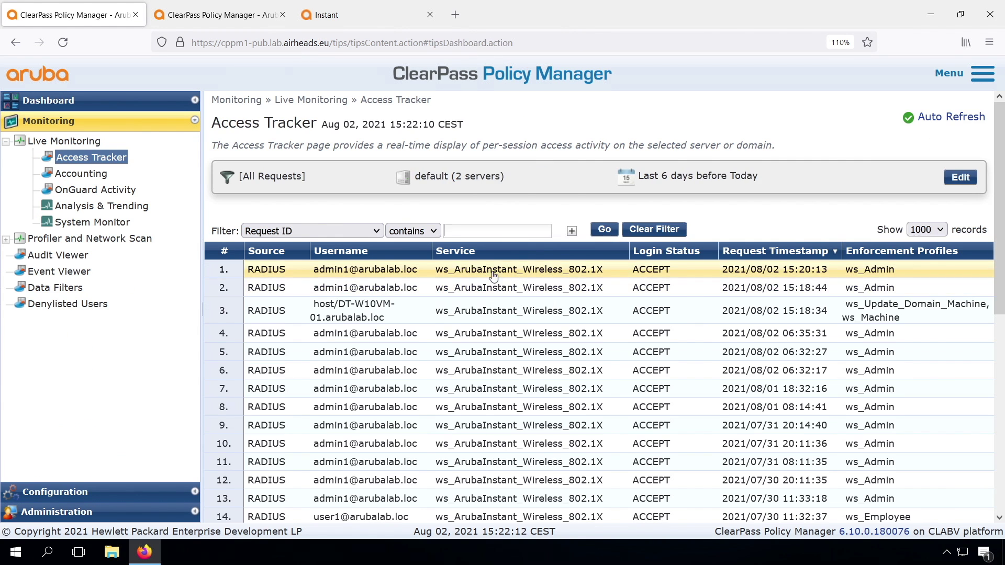
pyautogui.click(494, 274)
pyautogui.click(460, 450)
pyautogui.click(685, 451)
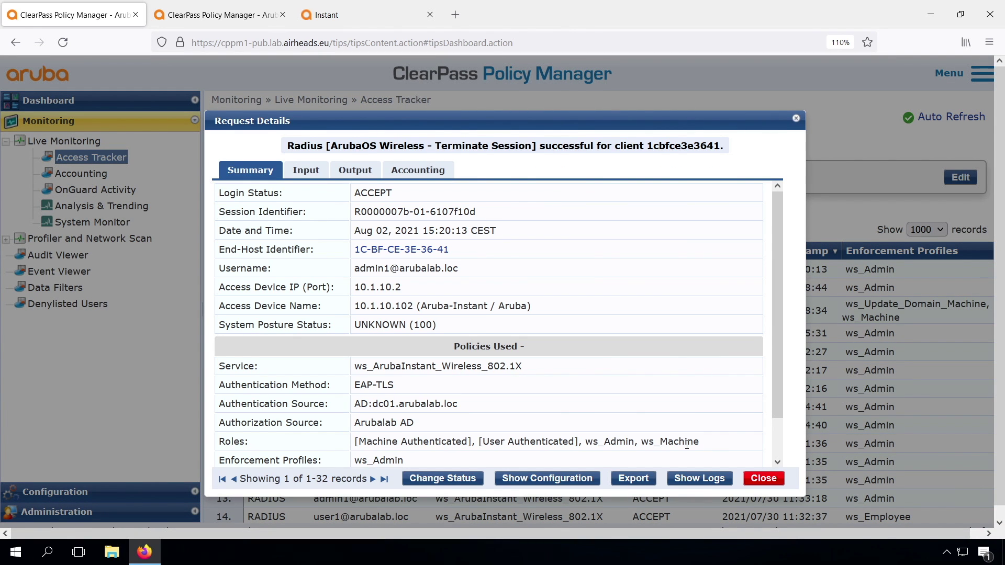
pyautogui.click(763, 478)
pyautogui.click(392, 269)
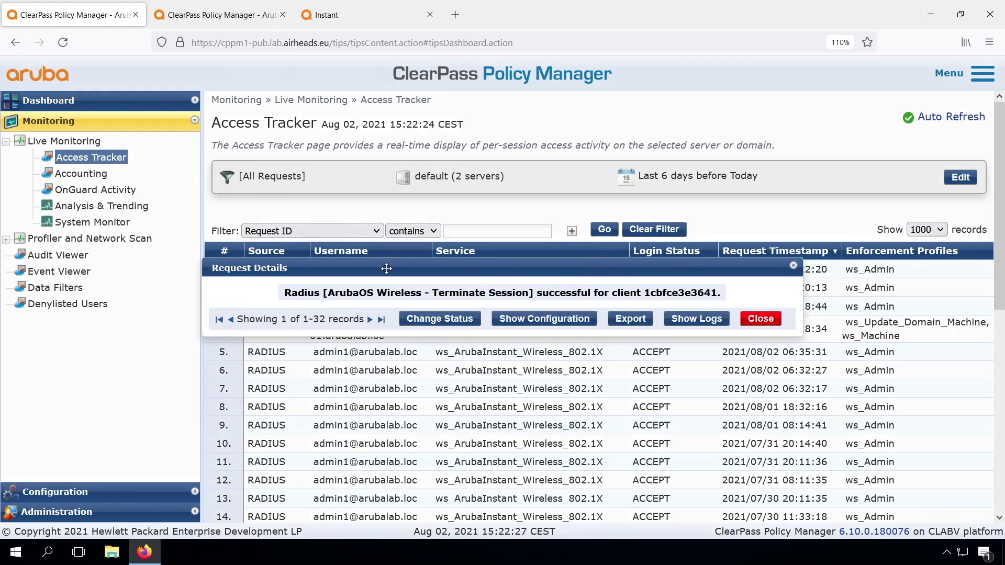